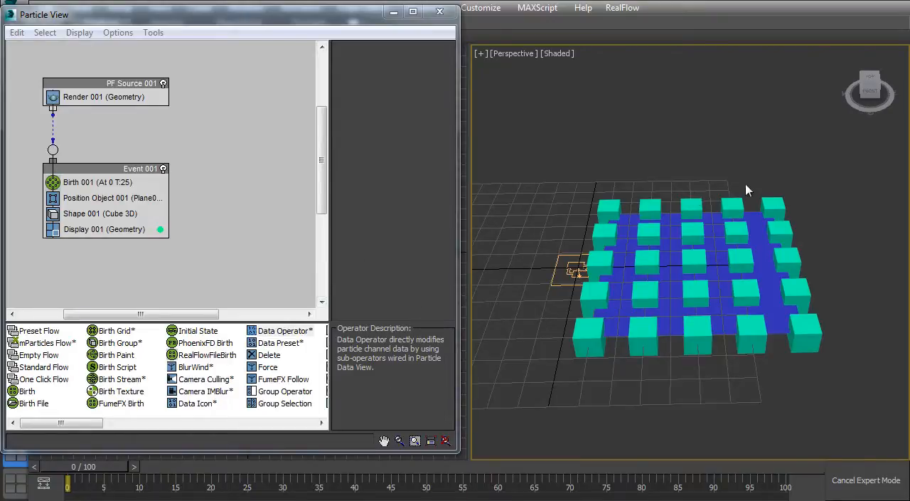
# Step: Add a Data Operator to Event 001 between the Shape and Display operators
pyautogui.click(163, 83)
pyautogui.click(163, 84)
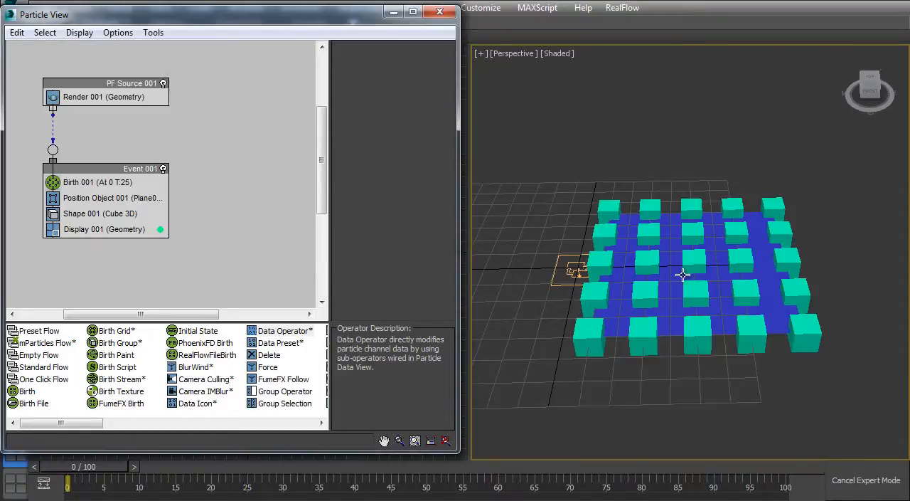
pyautogui.keyDown('alt'); pyautogui.moveTo(644, 264); pyautogui.dragTo(605, 279, button='middle'); pyautogui.keyUp('alt')
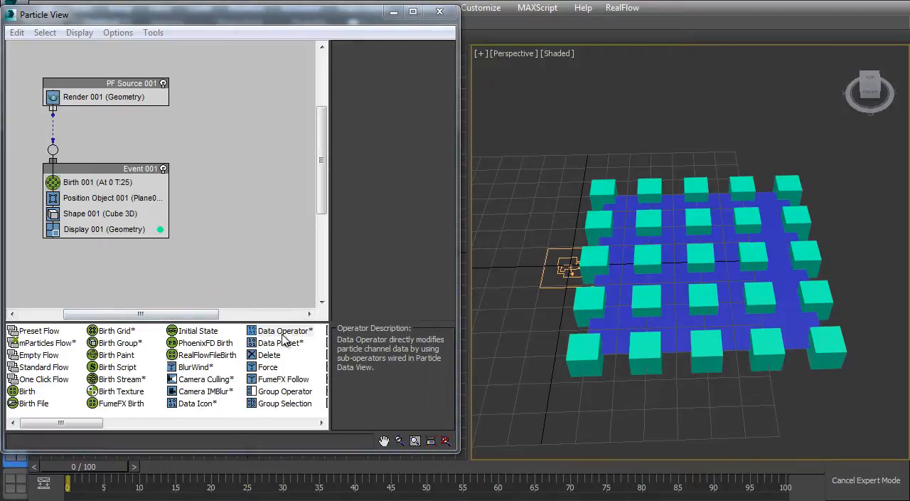
pyautogui.moveTo(283, 333); pyautogui.dragTo(168, 222)
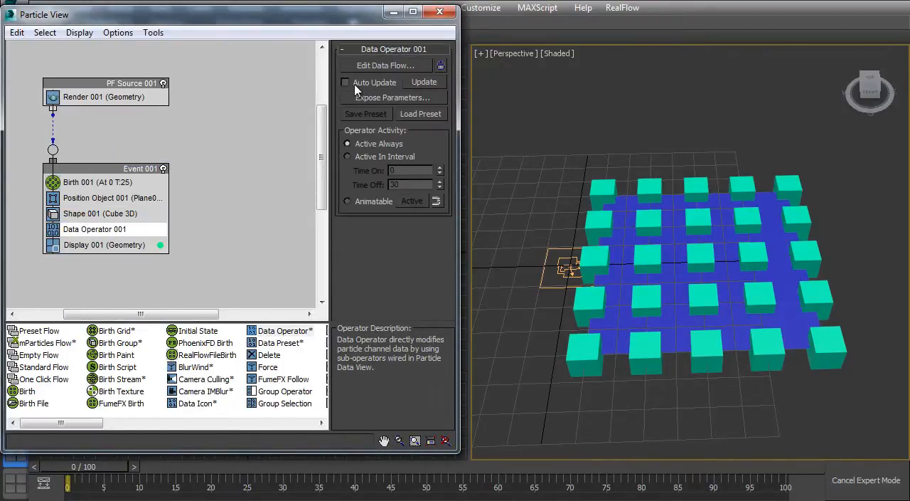
# Step: Enable Auto Update for the Data Operator and open its data flow for editing beside the viewport
pyautogui.click(419, 83)
pyautogui.click(370, 83)
pyautogui.click(378, 68)
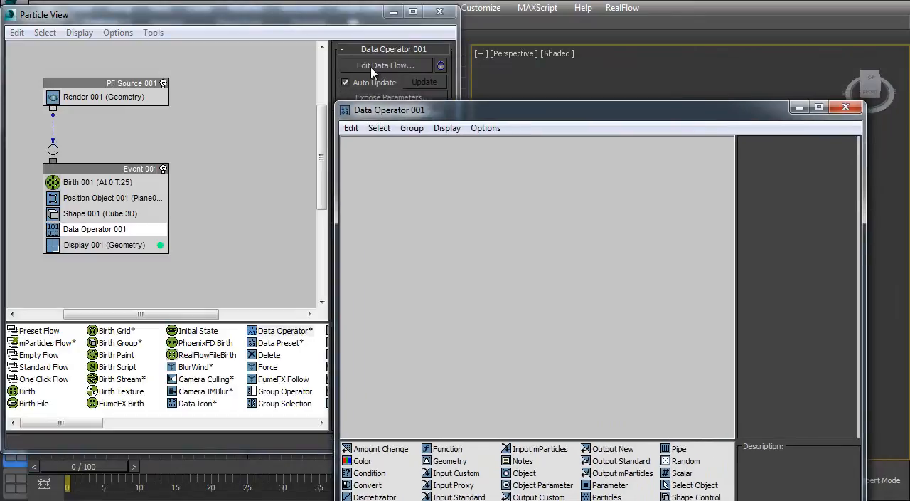
pyautogui.moveTo(443, 113); pyautogui.dragTo(127, 37)
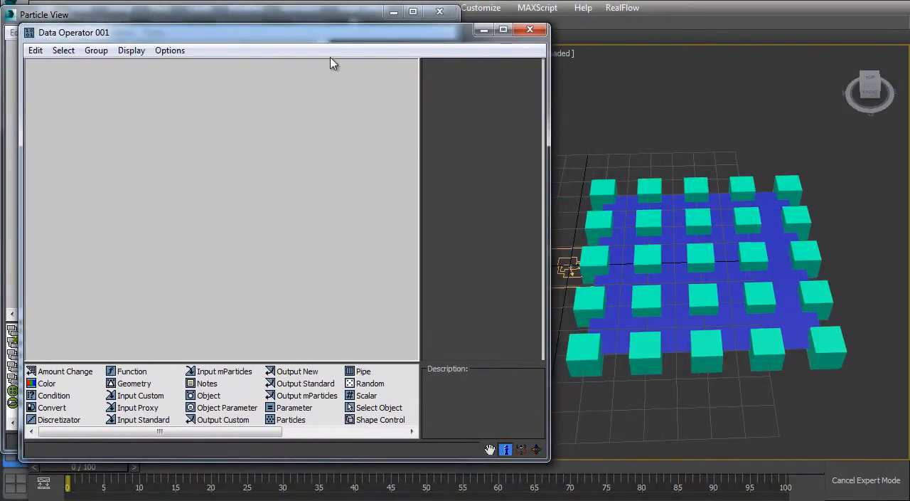
pyautogui.moveTo(206, 32); pyautogui.dragTo(210, 60)
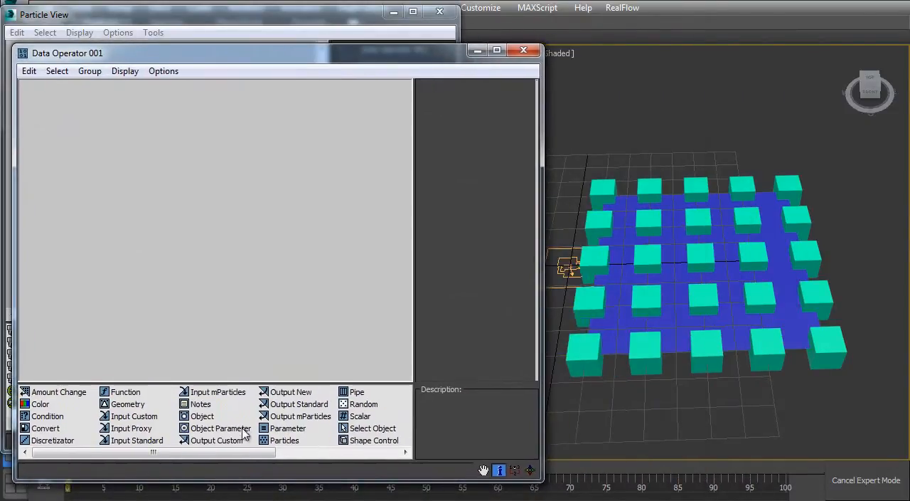
# Step: Examine the descriptions of the available sub-operators, especially Output Custom, Output mParticles, Output New and Output Standard
pyautogui.click(129, 404)
pyautogui.click(205, 416)
pyautogui.click(214, 439)
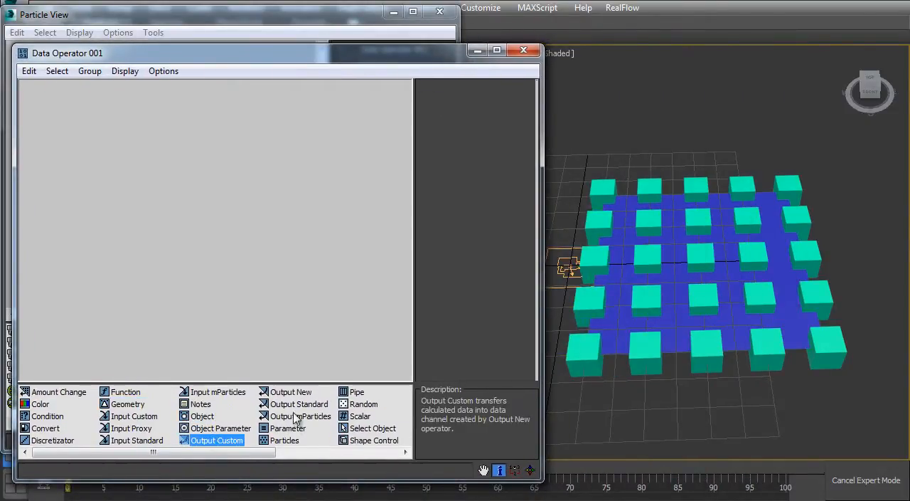
pyautogui.click(295, 416)
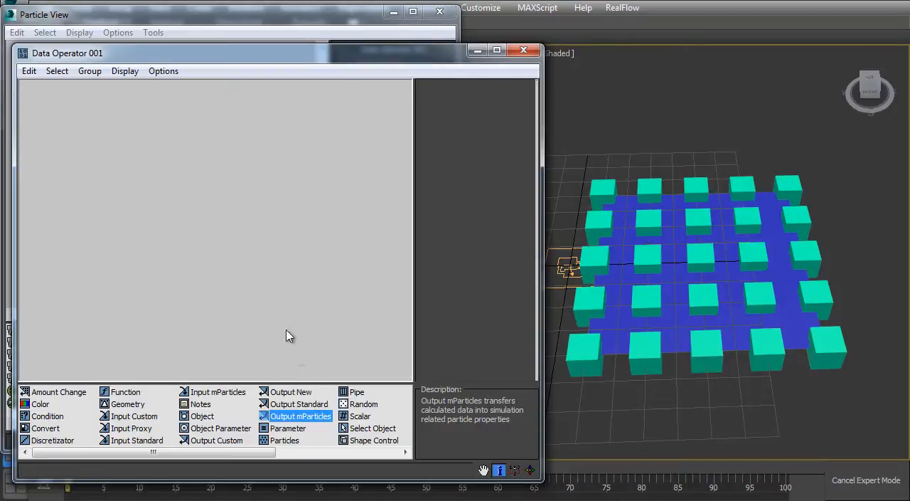
pyautogui.click(224, 440)
pyautogui.click(288, 392)
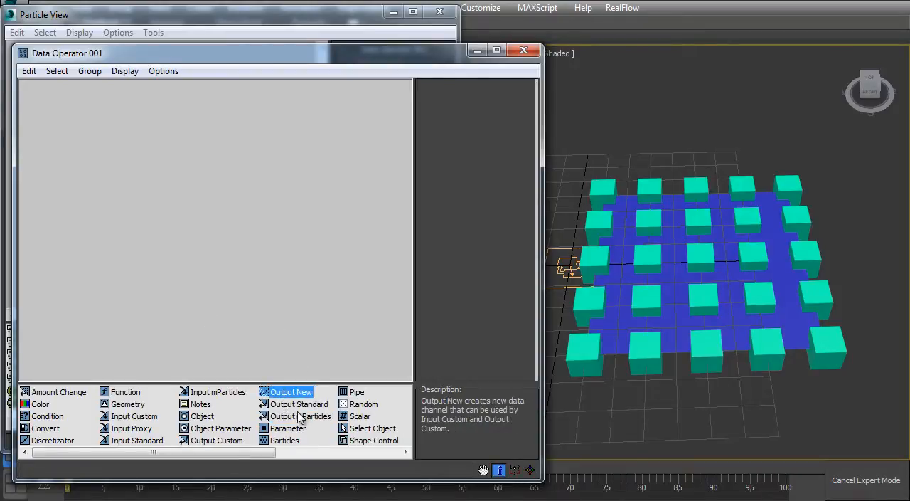
pyautogui.click(299, 416)
pyautogui.click(299, 404)
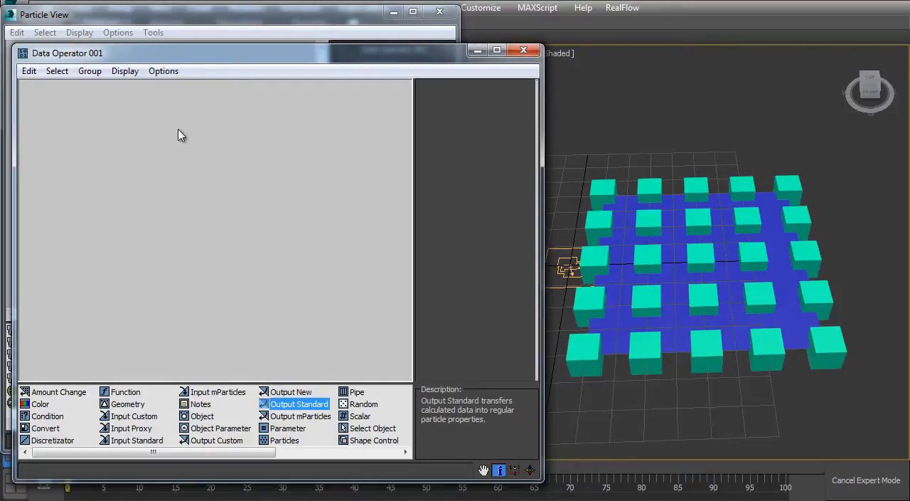
# Step: Narrow the data flow window to uncover the viewport and add an Output Standard operator to the empty flow
pyautogui.moveTo(192, 58); pyautogui.dragTo(398, 54)
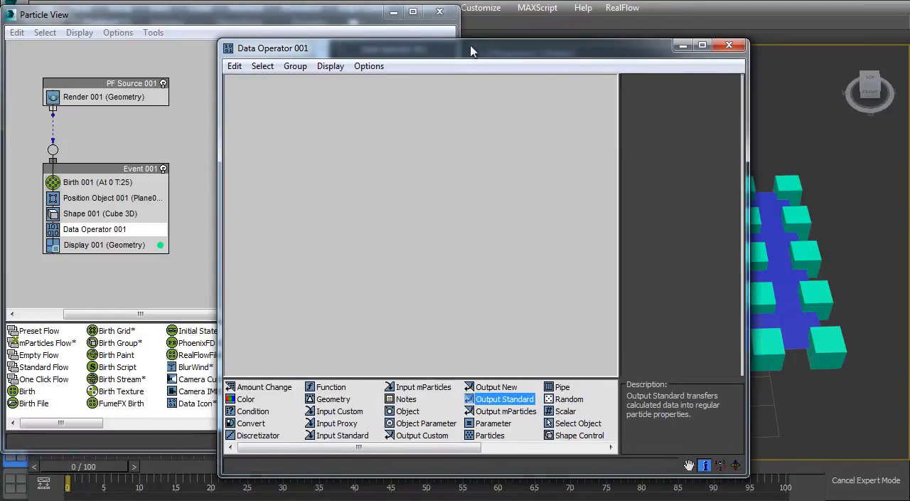
pyautogui.moveTo(495, 52); pyautogui.dragTo(293, 64)
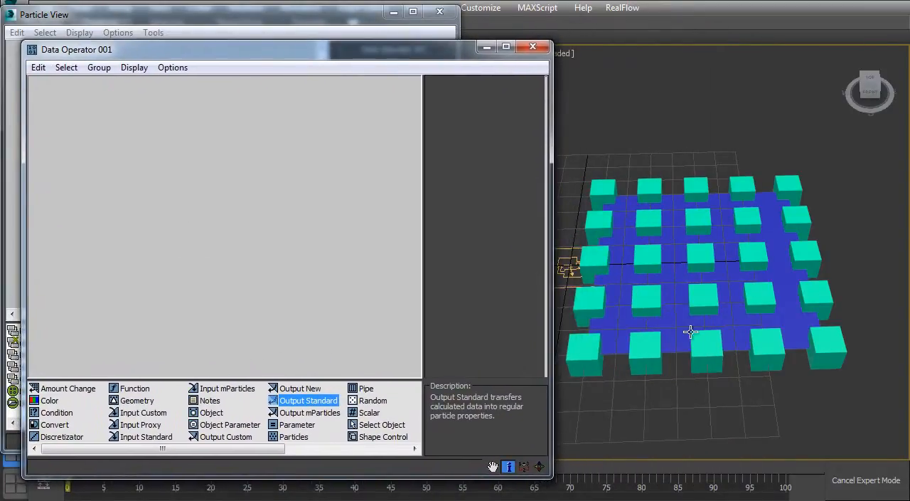
pyautogui.moveTo(545, 474); pyautogui.dragTo(488, 462)
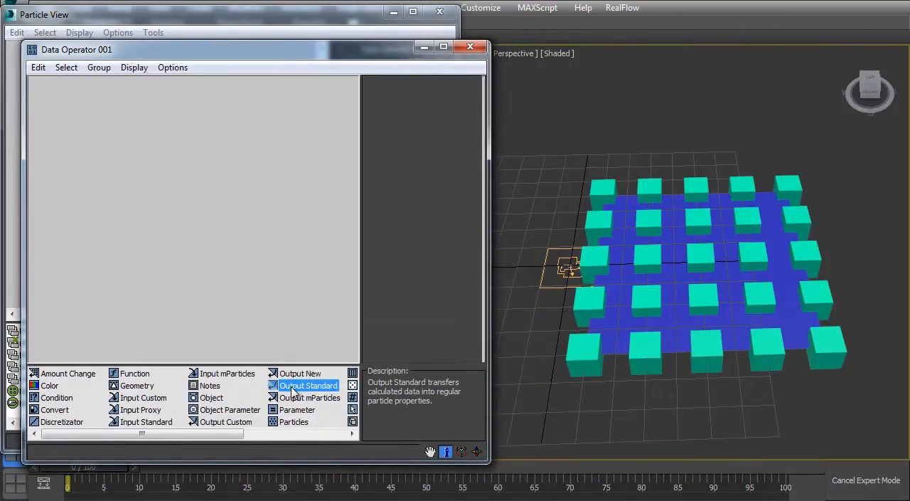
pyautogui.moveTo(293, 391); pyautogui.dragTo(204, 307)
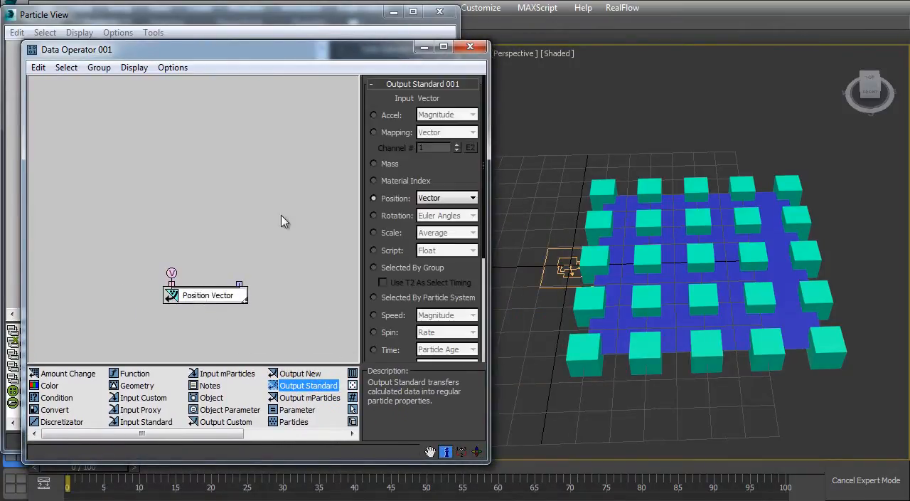
# Step: Set the Output Standard operator to output Scale with the Z Component option
pyautogui.moveTo(375, 275); pyautogui.dragTo(373, 242)
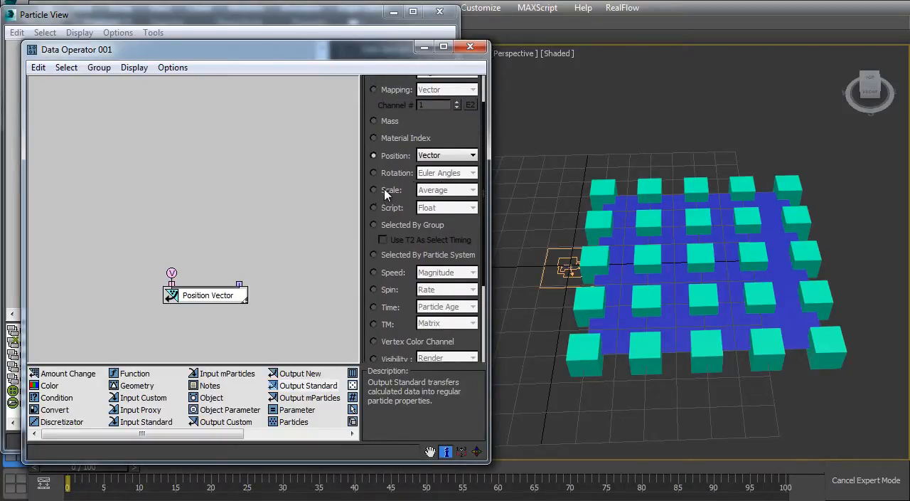
pyautogui.click(386, 190)
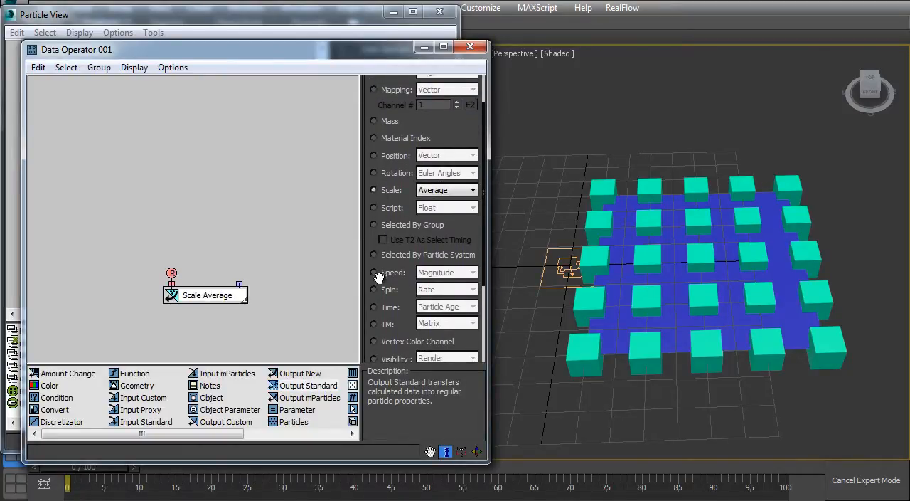
pyautogui.keyDown('alt'); pyautogui.moveTo(671, 264); pyautogui.dragTo(846, 251, button='middle'); pyautogui.keyUp('alt')
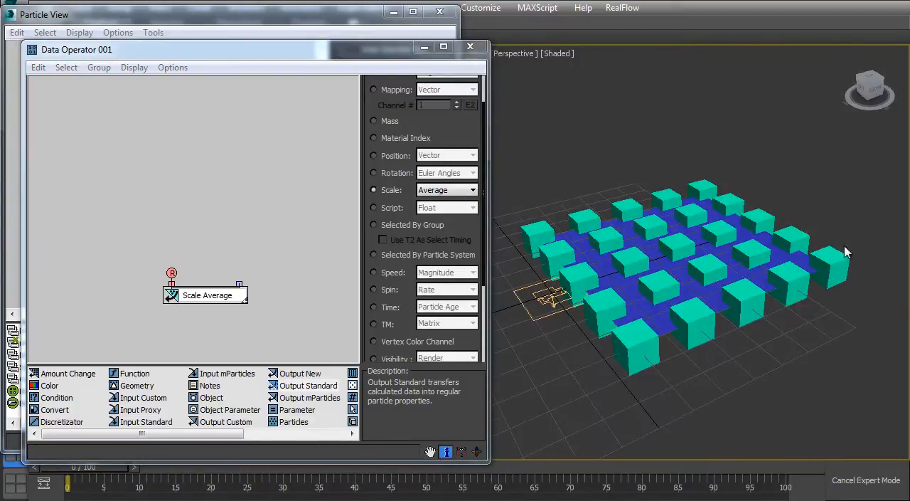
pyautogui.click(439, 193)
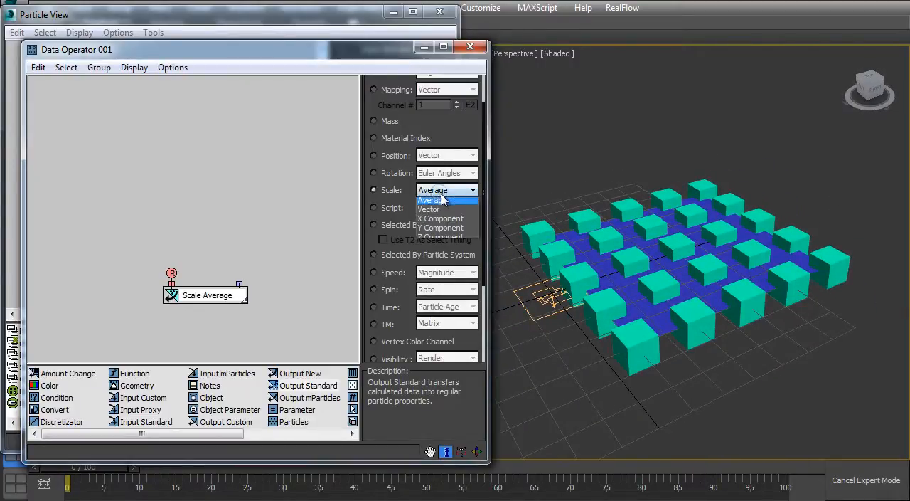
pyautogui.click(427, 239)
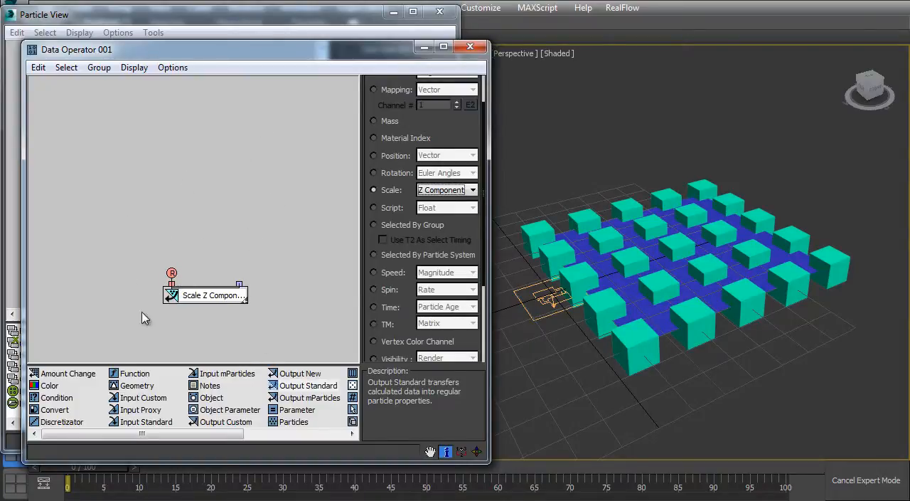
# Step: Add a Scalar operator above the Scale Z Component output and wire it into the output's real-number input
pyautogui.moveTo(234, 436); pyautogui.dragTo(282, 435)
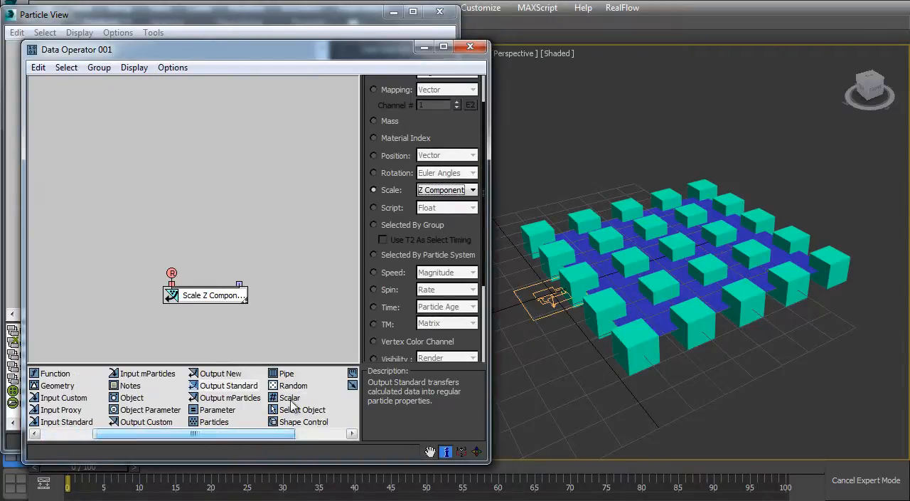
pyautogui.click(296, 398)
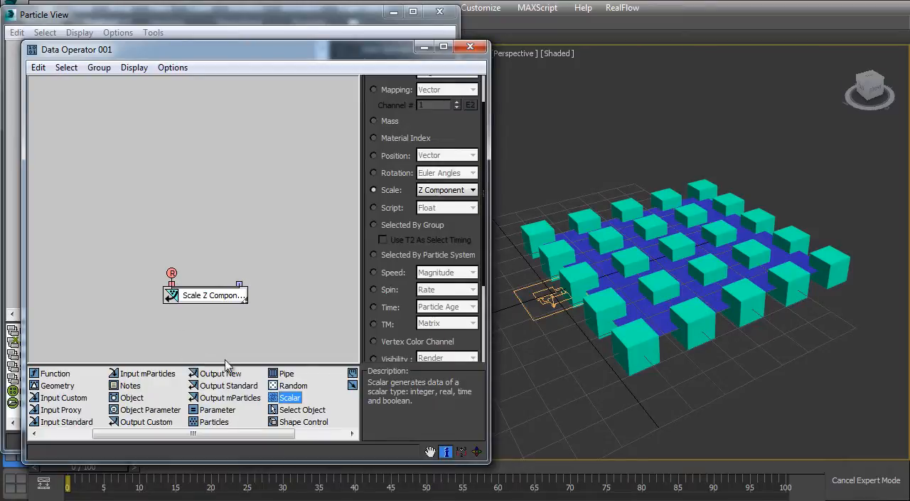
pyautogui.moveTo(293, 402); pyautogui.dragTo(176, 216)
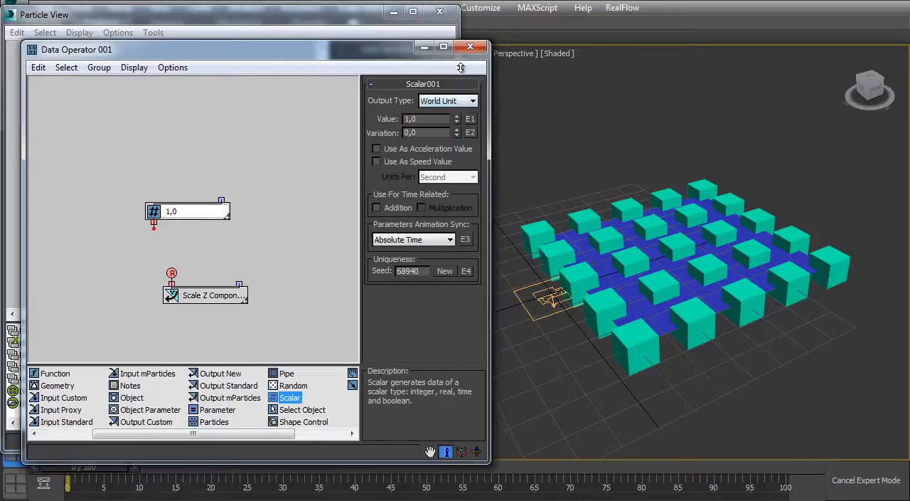
pyautogui.moveTo(460, 68); pyautogui.dragTo(461, 68)
pyautogui.moveTo(426, 119); pyautogui.dragTo(256, 148)
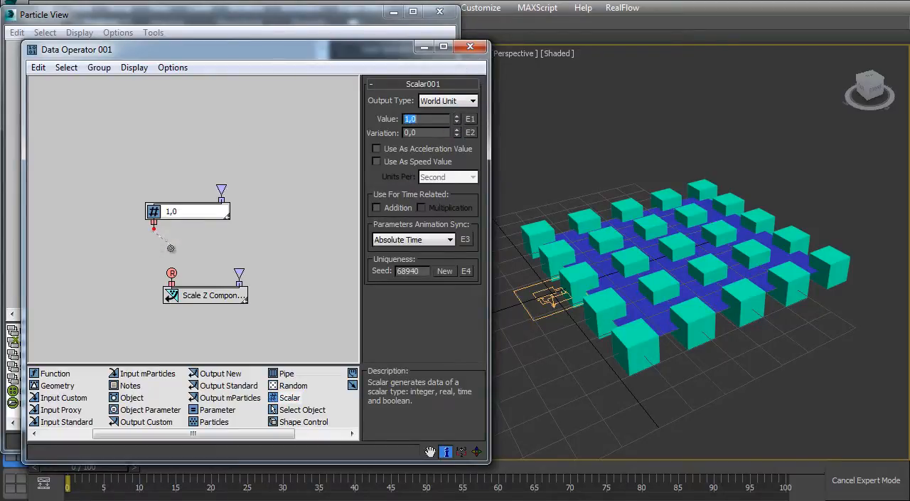
pyautogui.moveTo(171, 247); pyautogui.dragTo(171, 273)
pyautogui.click(212, 300)
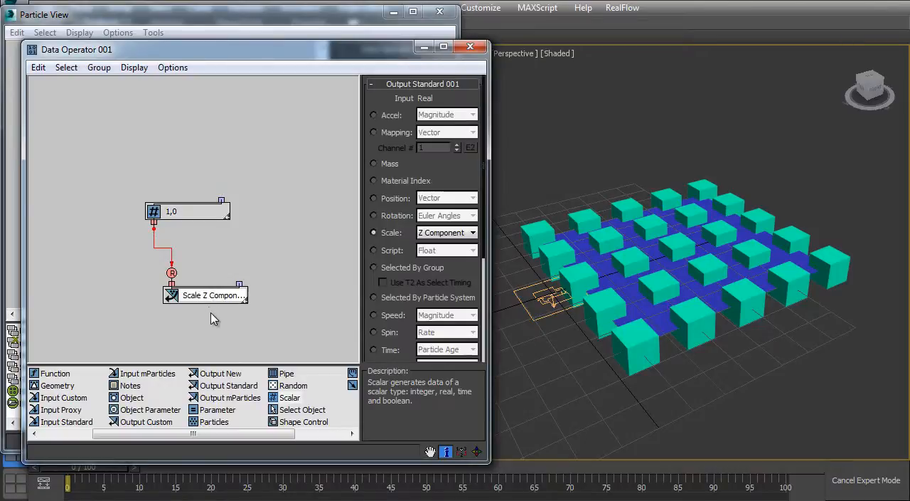
# Step: Raise the Scalar operator's value to 6,181 to stretch the cubes vertically
pyautogui.click(186, 213)
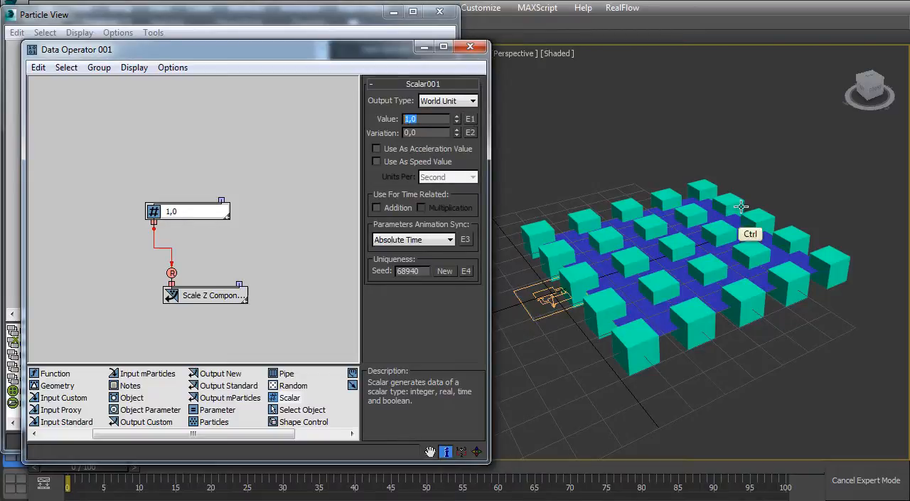
pyautogui.keyDown('ctrl'); pyautogui.keyDown('alt'); pyautogui.moveTo(744, 206); pyautogui.dragTo(669, 170, button='middle'); pyautogui.keyUp('alt'); pyautogui.keyUp('ctrl')
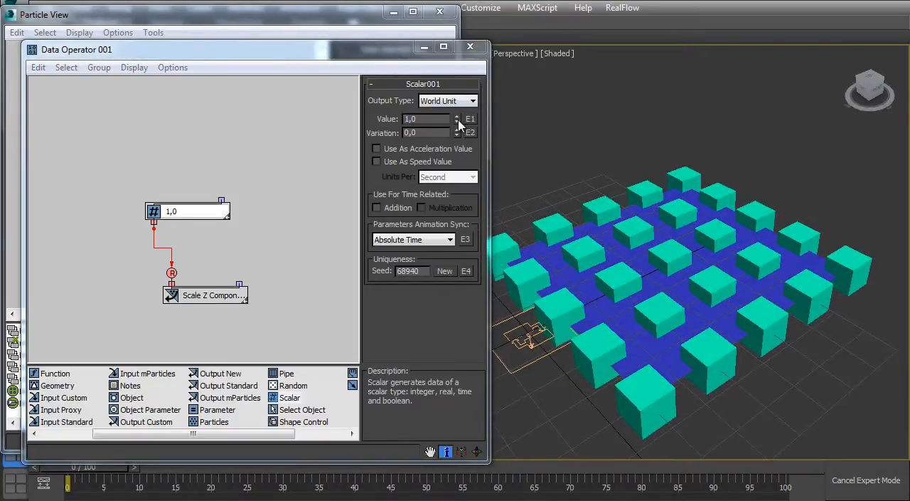
pyautogui.moveTo(457, 122); pyautogui.dragTo(460, 99)
pyautogui.keyDown('ctrl'); pyautogui.keyDown('alt'); pyautogui.moveTo(772, 242); pyautogui.dragTo(738, 264, button='middle'); pyautogui.keyUp('alt'); pyautogui.keyUp('ctrl')
# Step: Try the Y Component option for the output's Scale, and return it to Z Component
pyautogui.click(203, 298)
pyautogui.click(446, 233)
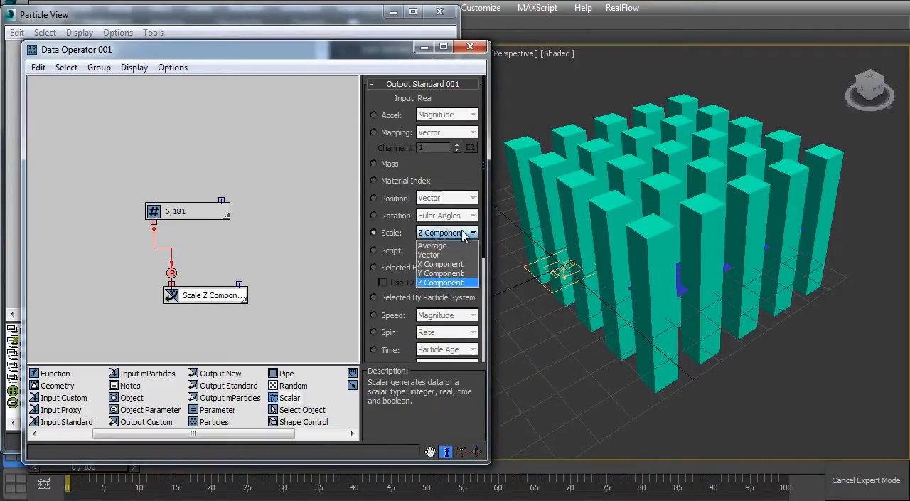
pyautogui.click(444, 274)
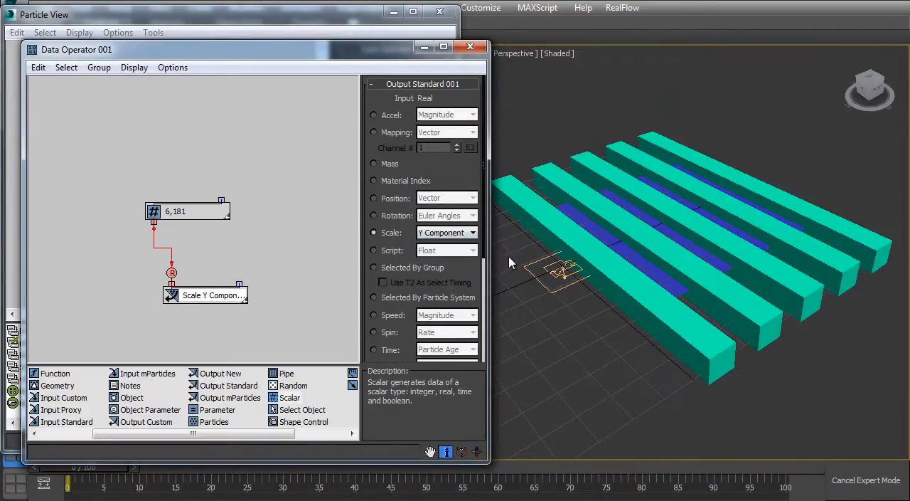
pyautogui.click(463, 233)
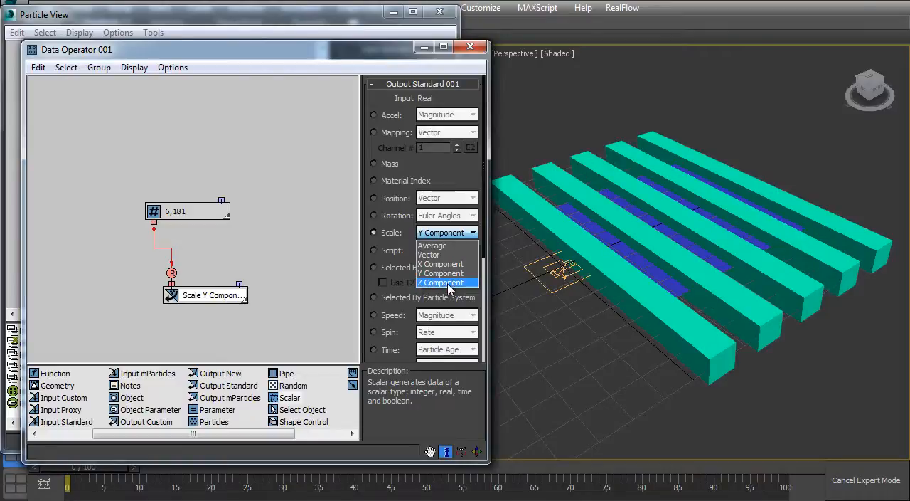
pyautogui.click(448, 283)
pyautogui.keyDown('alt'); pyautogui.moveTo(640, 214); pyautogui.dragTo(578, 200, button='middle'); pyautogui.keyUp('alt')
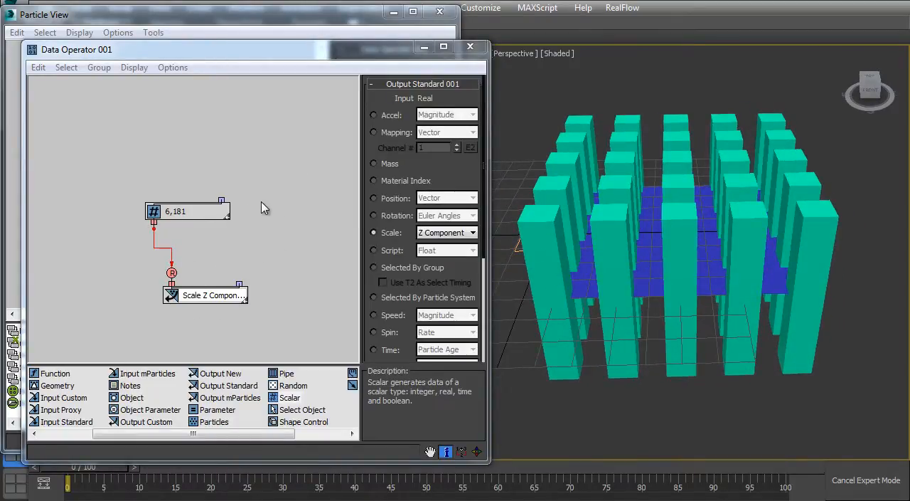
# Step: Vary the Scalar operator's value once more and delete the operator from the data flow
pyautogui.click(190, 212)
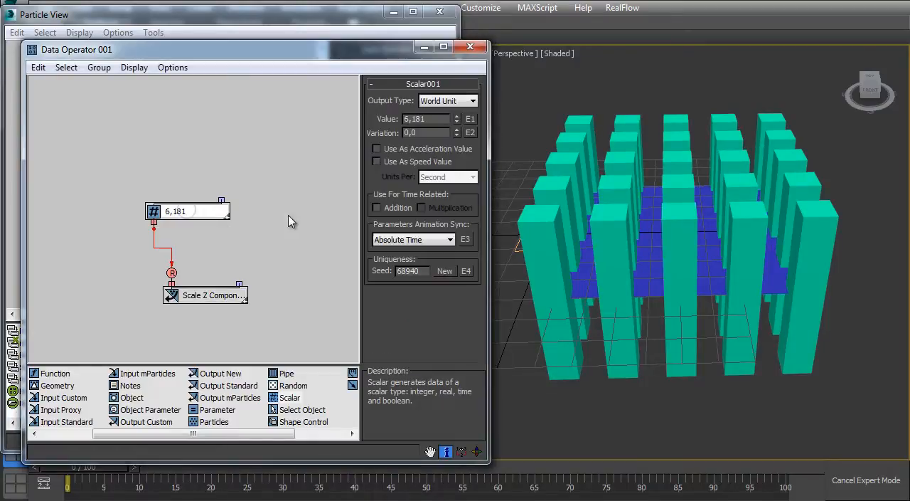
pyautogui.moveTo(456, 115); pyautogui.dragTo(445, 150)
pyautogui.rightClick(185, 215)
pyautogui.click(245, 276)
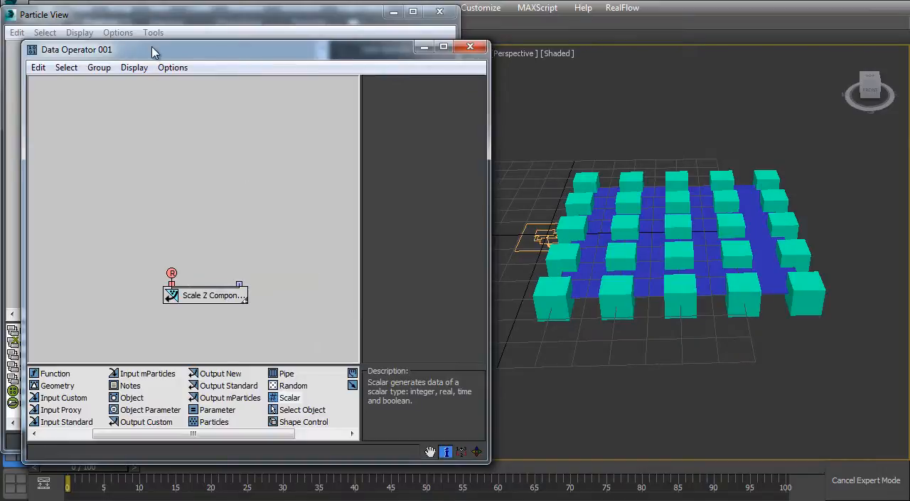
# Step: Add an Input Standard operator above the Scale Z Component output and move the data flow window aside
pyautogui.moveTo(154, 41); pyautogui.dragTo(157, 56)
pyautogui.moveTo(243, 69); pyautogui.dragTo(232, 55)
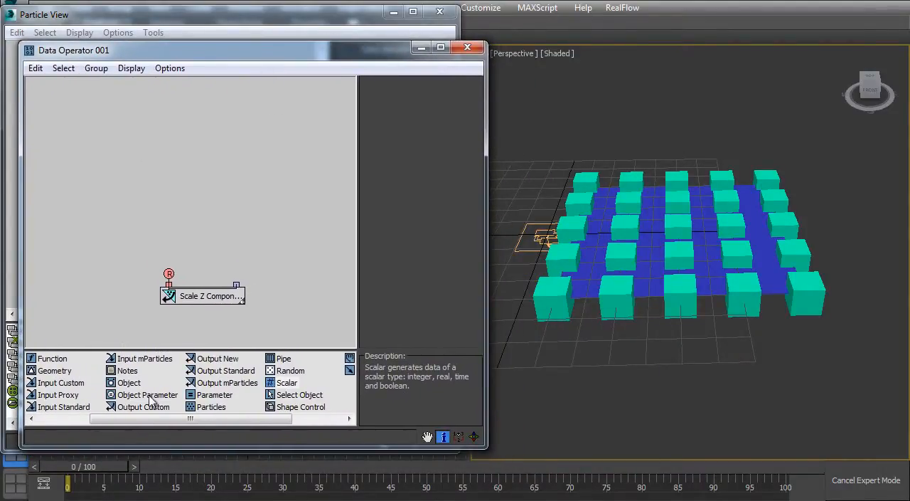
pyautogui.click(79, 410)
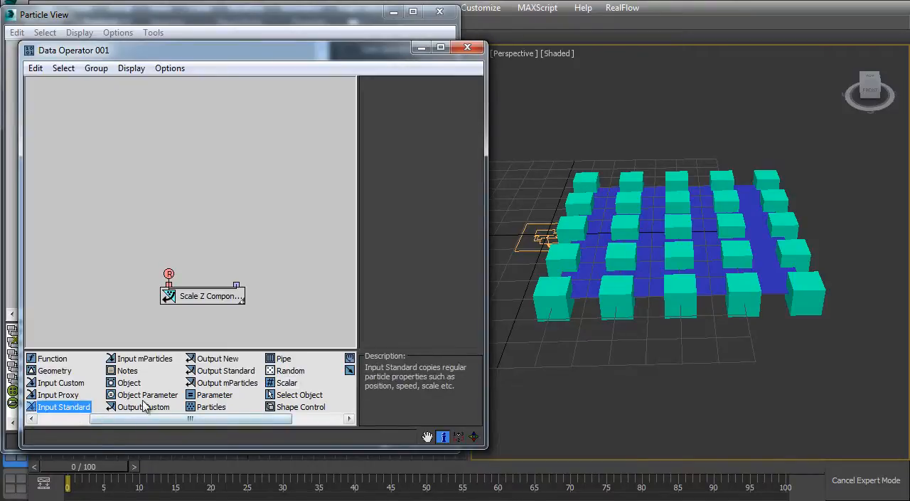
pyautogui.moveTo(80, 416); pyautogui.dragTo(133, 164)
pyautogui.moveTo(201, 62); pyautogui.dragTo(378, 60)
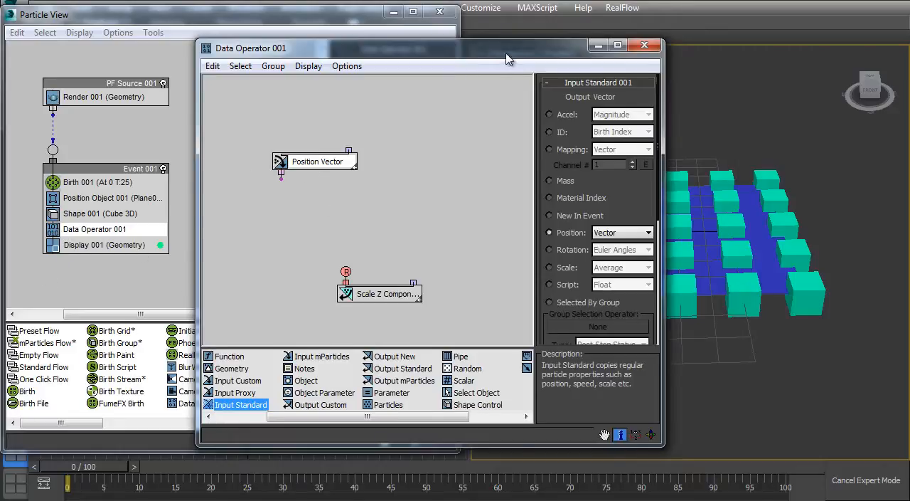
# Step: Shift the data flow window clear of the particles and set the Input Standard operator's Position to X Component
pyautogui.moveTo(501, 48); pyautogui.dragTo(291, 47)
pyautogui.moveTo(612, 231); pyautogui.dragTo(598, 239, button='middle')
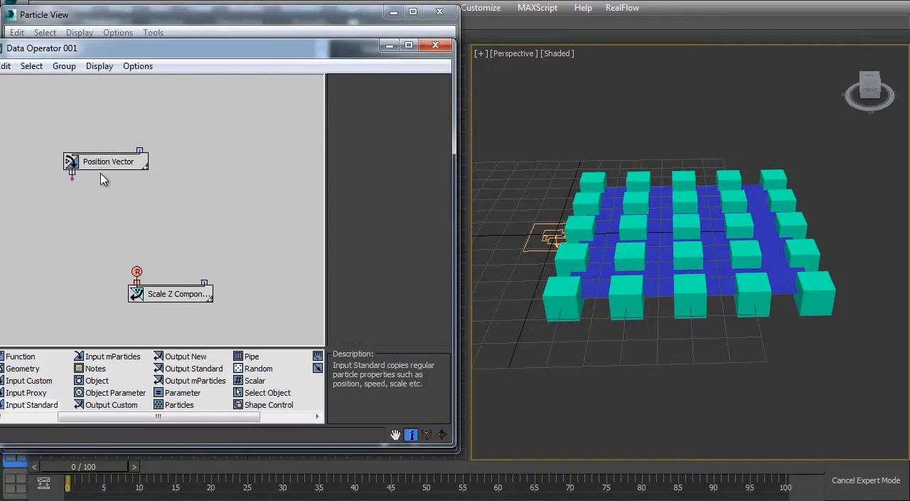
pyautogui.click(396, 233)
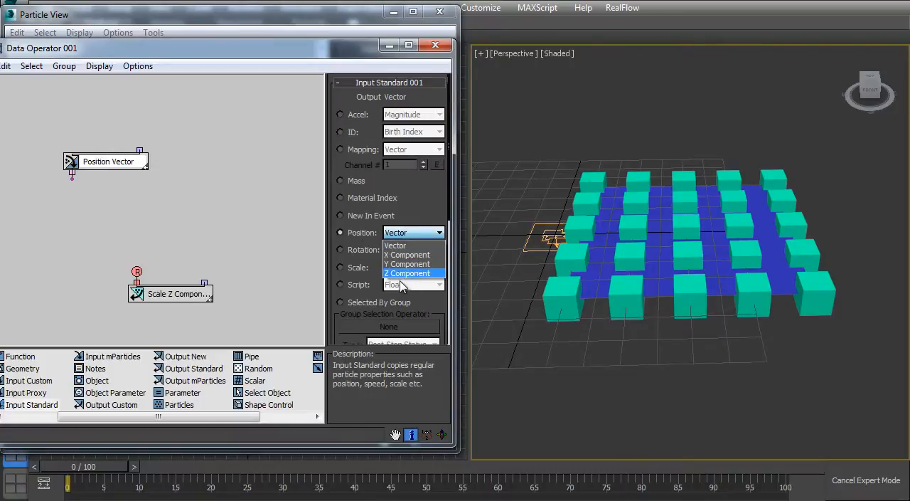
pyautogui.click(402, 255)
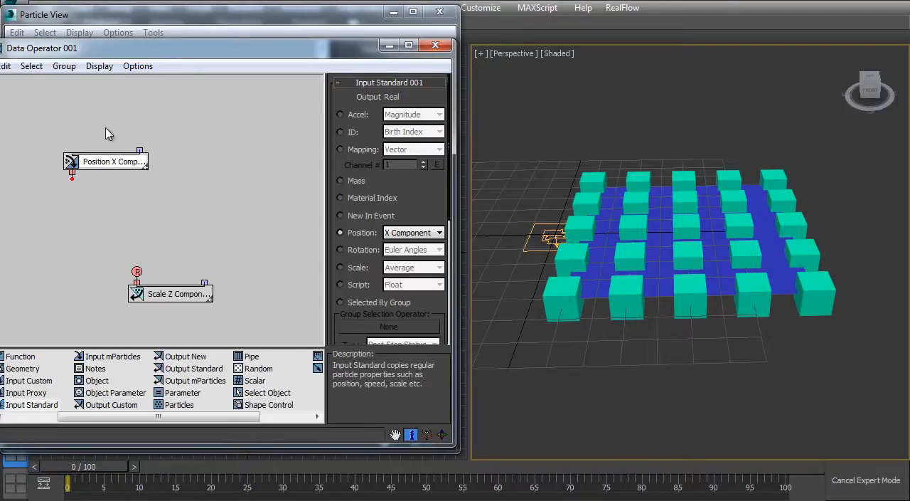
# Step: Connect the Position X Component output to the Scale Z Component input and view the stretched cubes from the front
pyautogui.moveTo(72, 178); pyautogui.dragTo(137, 271)
pyautogui.keyDown('alt'); pyautogui.moveTo(578, 275); pyautogui.dragTo(647, 349, button='middle'); pyautogui.keyUp('alt')
pyautogui.keyDown('alt'); pyautogui.moveTo(647, 349); pyautogui.dragTo(679, 275, button='middle'); pyautogui.keyUp('alt')
pyautogui.keyDown('ctrl'); pyautogui.keyDown('alt'); pyautogui.moveTo(695, 226); pyautogui.dragTo(634, 394, button='middle'); pyautogui.keyUp('alt'); pyautogui.keyUp('ctrl')
pyautogui.keyDown('ctrl'); pyautogui.keyDown('alt'); pyautogui.moveTo(700, 202); pyautogui.dragTo(666, 262, button='middle'); pyautogui.keyUp('alt'); pyautogui.keyUp('ctrl')
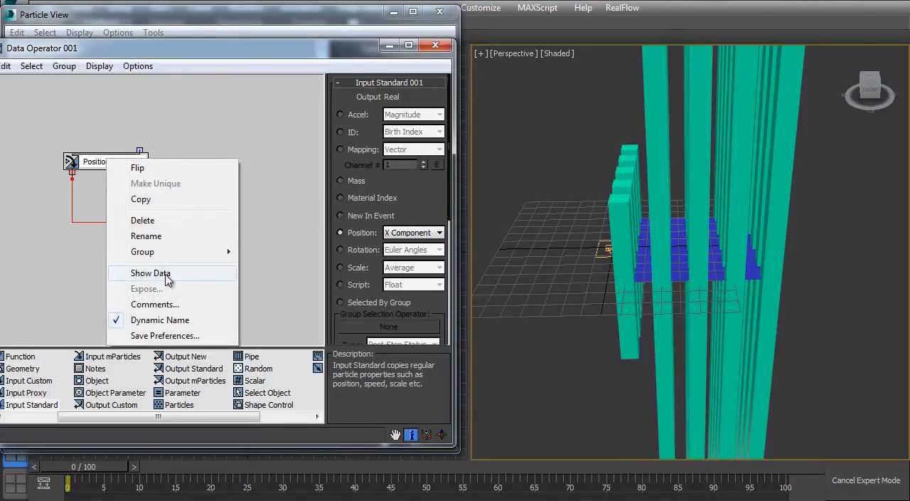
# Step: Show the particle data of the Position X Component operator and place the data window over the viewport
pyautogui.click(256, 121)
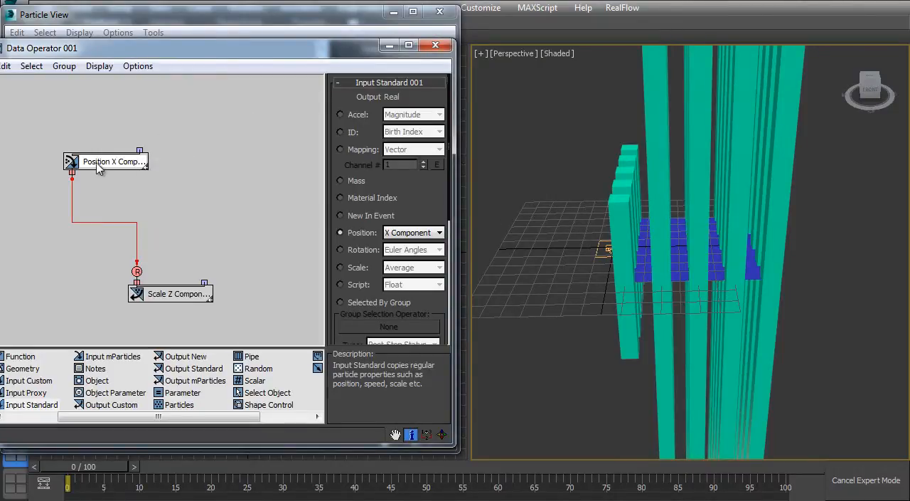
pyautogui.rightClick(108, 166)
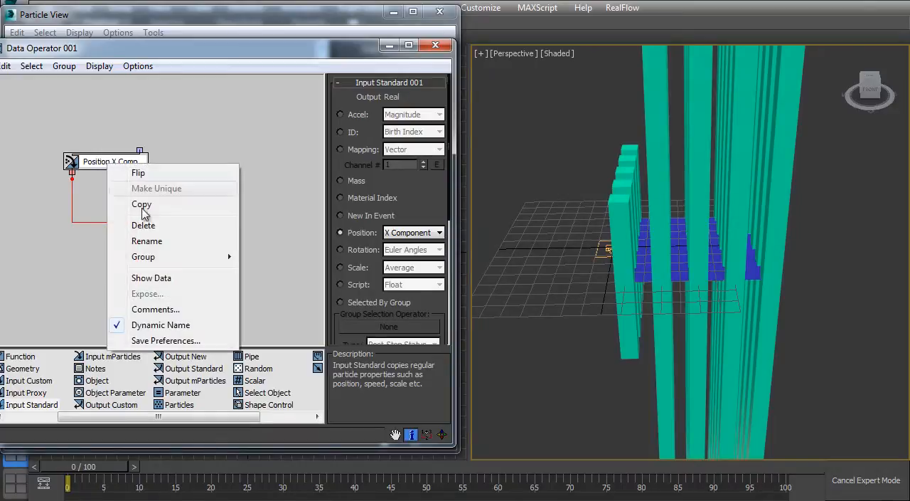
pyautogui.click(146, 287)
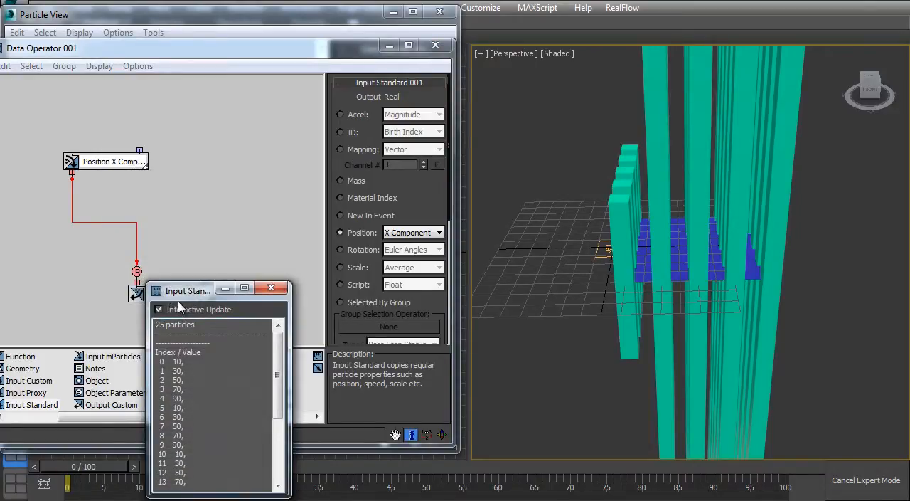
pyautogui.moveTo(181, 290); pyautogui.dragTo(585, 228)
pyautogui.rightClick(102, 165)
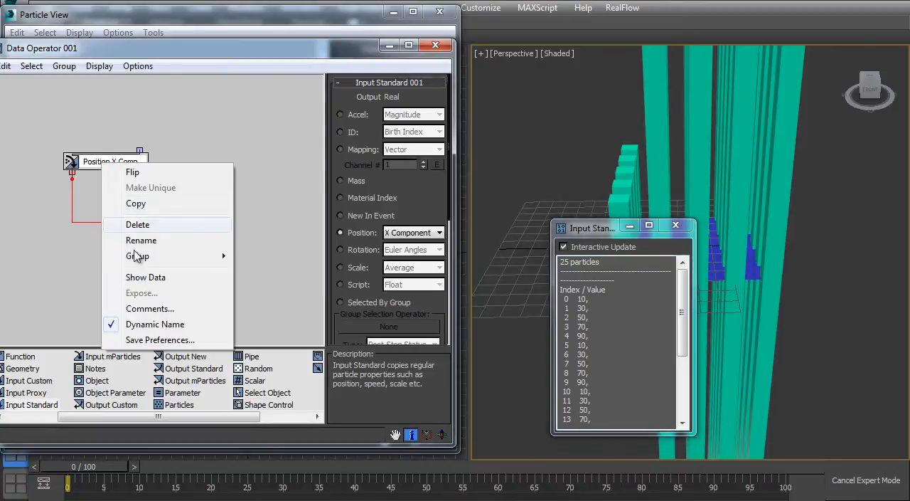
pyautogui.click(590, 233)
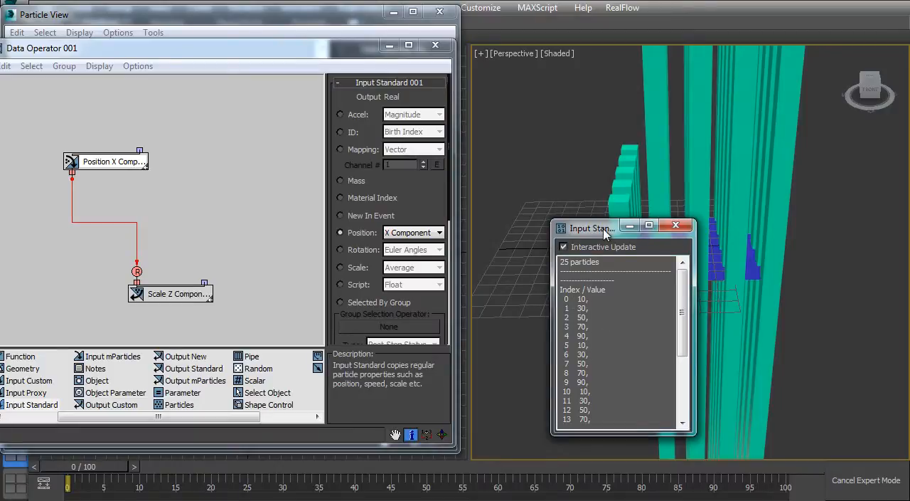
pyautogui.moveTo(608, 229); pyautogui.dragTo(548, 225)
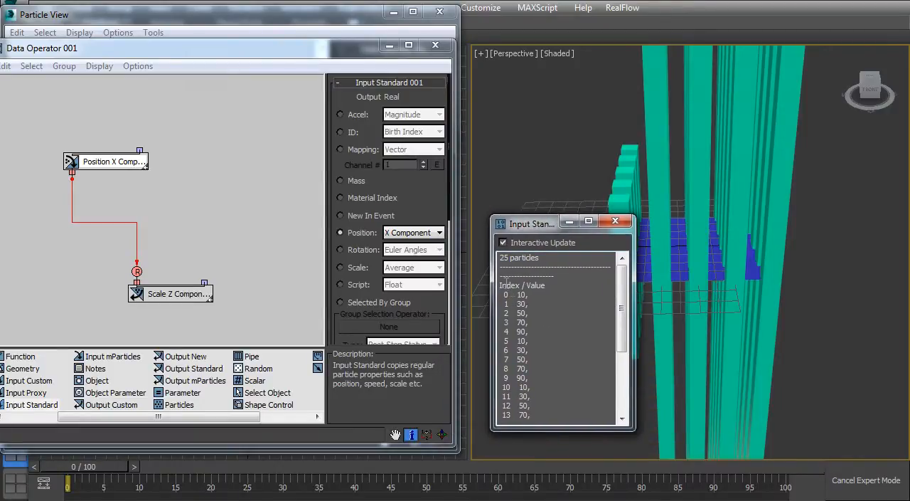
# Step: Compare the listed particle indexes and X position values with the cubes' heights and the Scale Z output, and close the data window
pyautogui.moveTo(500, 284)
pyautogui.mouseDown()
pyautogui.moveTo(529, 283)
pyautogui.moveTo(509, 294)
pyautogui.mouseUp()
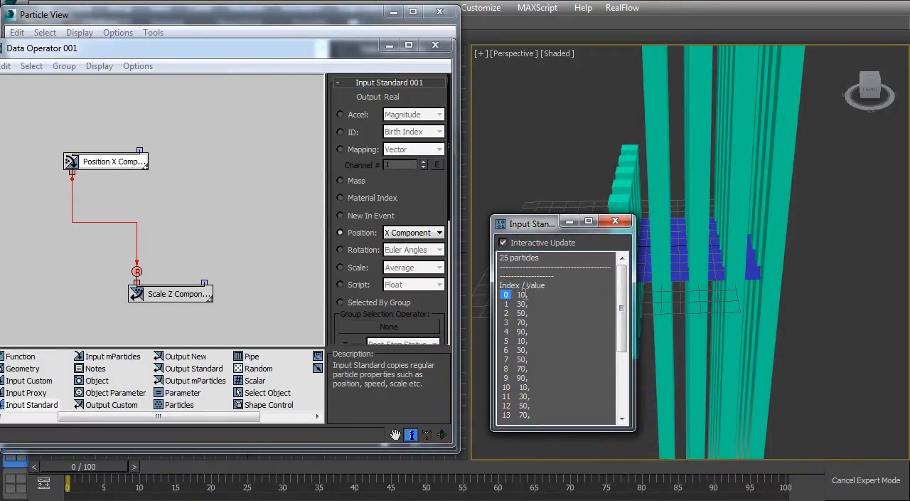
pyautogui.doubleClick(519, 294)
pyautogui.moveTo(530, 226); pyautogui.dragTo(776, 222)
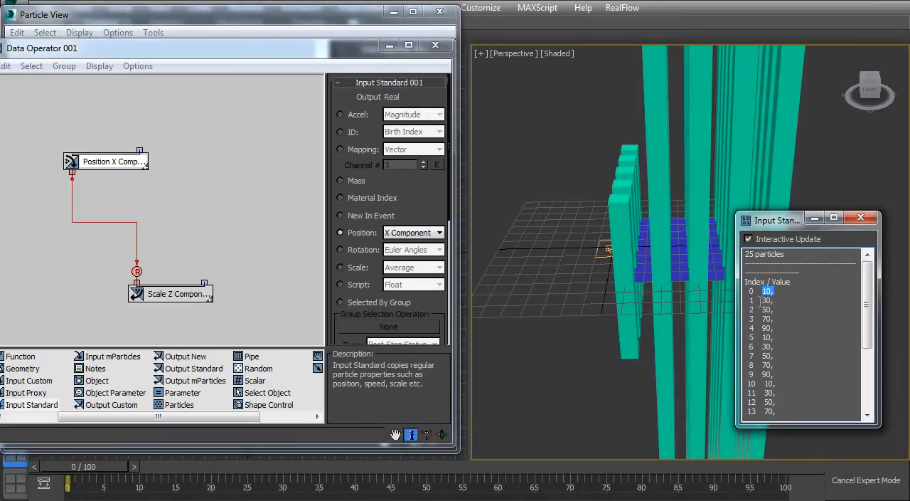
pyautogui.keyDown('ctrl'); pyautogui.keyDown('alt'); pyautogui.moveTo(609, 313); pyautogui.dragTo(620, 272, button='middle'); pyautogui.keyUp('alt'); pyautogui.keyUp('ctrl')
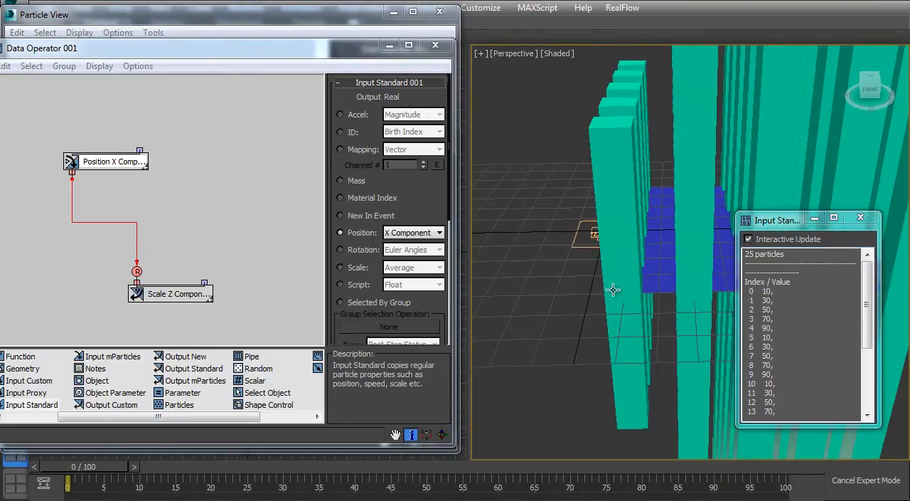
pyautogui.doubleClick(787, 314)
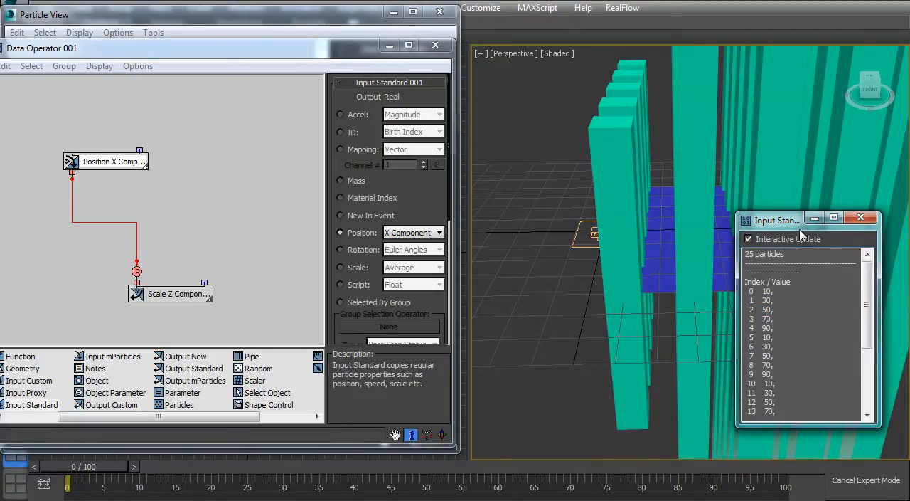
pyautogui.moveTo(785, 222); pyautogui.dragTo(549, 178)
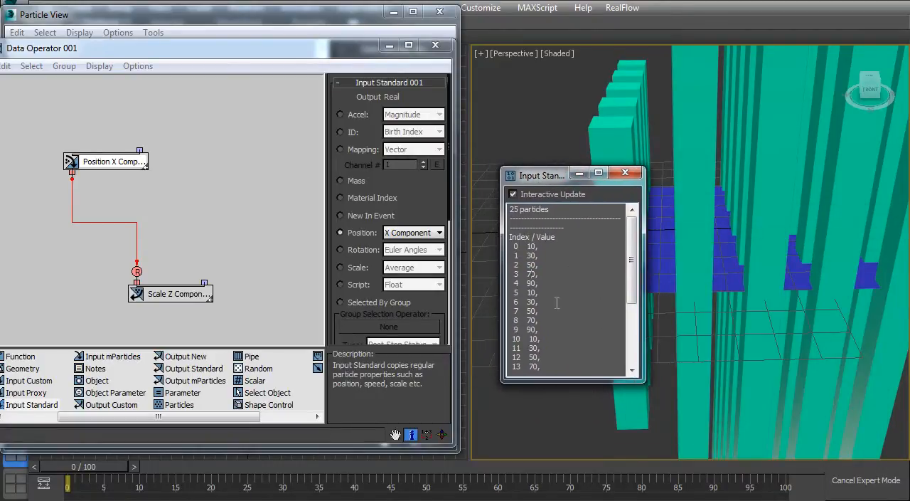
pyautogui.moveTo(539, 248); pyautogui.dragTo(510, 271)
pyautogui.moveTo(539, 302); pyautogui.dragTo(510, 302)
pyautogui.click(162, 300)
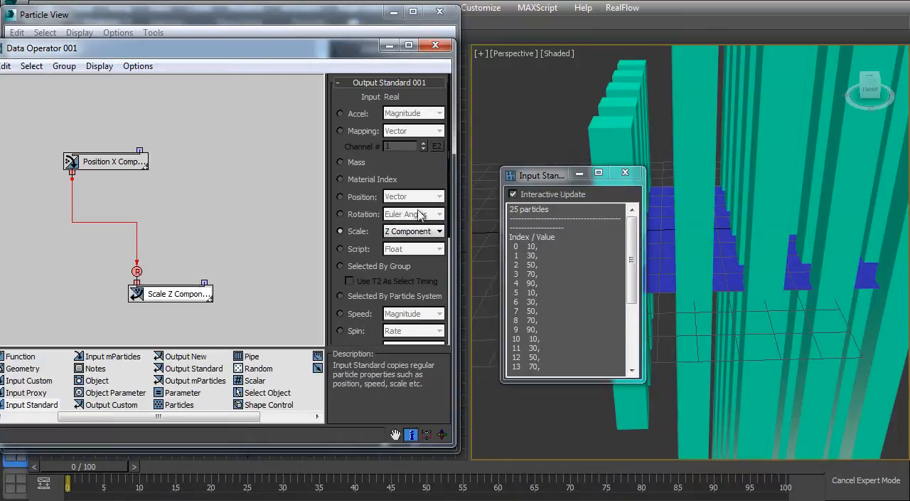
pyautogui.click(617, 177)
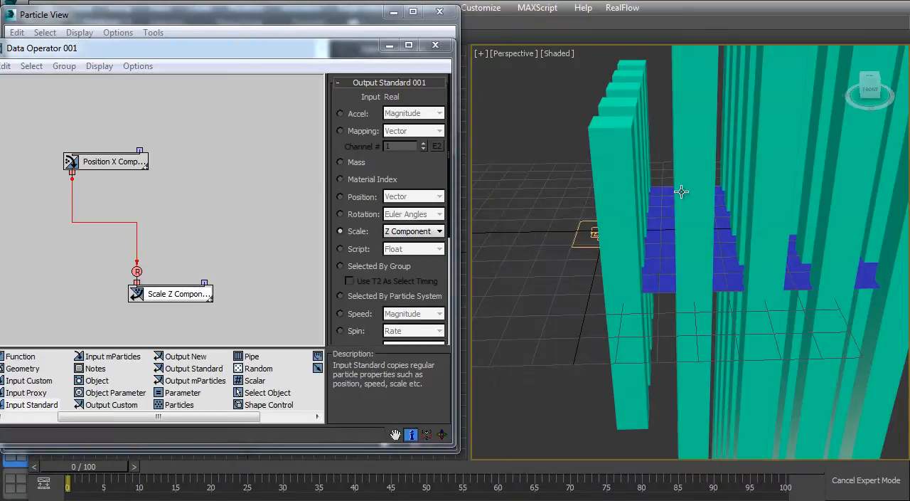
# Step: Add a Function operator above the Scale Z Component output and move the Position X Component operator up to make room
pyautogui.keyDown('ctrl'); pyautogui.keyDown('alt'); pyautogui.moveTo(682, 191); pyautogui.dragTo(626, 213, button='middle'); pyautogui.keyUp('alt'); pyautogui.keyUp('ctrl')
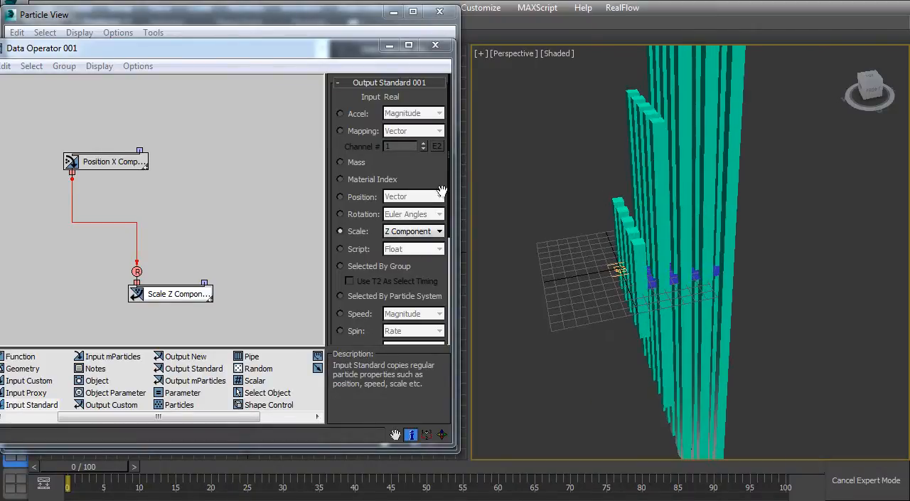
pyautogui.click(105, 165)
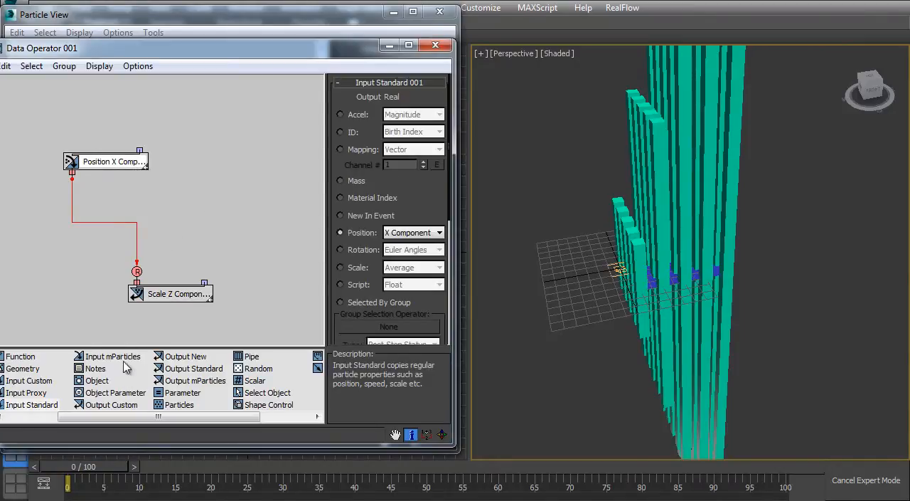
pyautogui.click(30, 361)
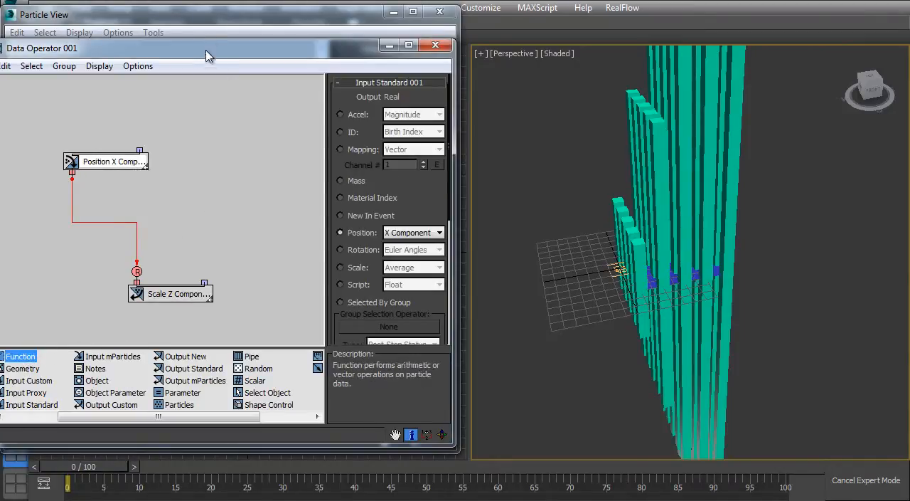
pyautogui.moveTo(223, 49); pyautogui.dragTo(265, 52)
pyautogui.moveTo(61, 366); pyautogui.dragTo(189, 217)
pyautogui.moveTo(125, 170); pyautogui.dragTo(118, 144)
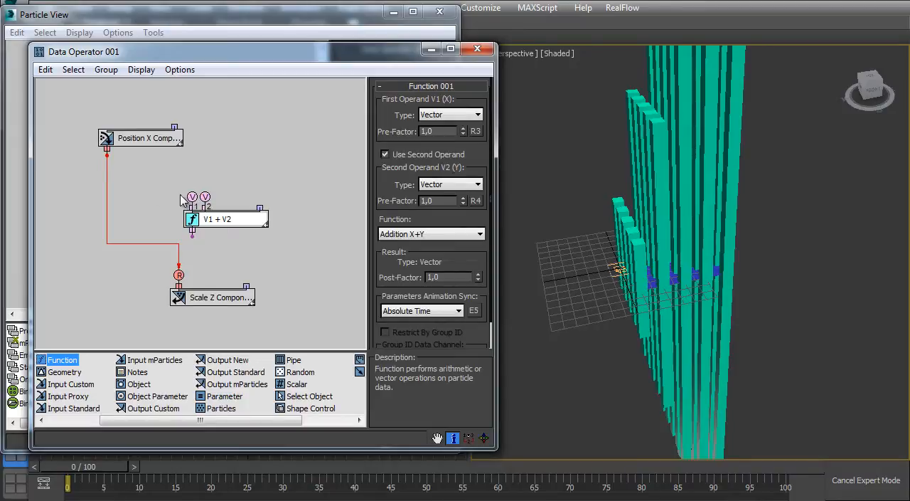
# Step: Set the Function's first operand type to Real and position the operator between the input and output operators
pyautogui.click(440, 118)
pyautogui.click(433, 165)
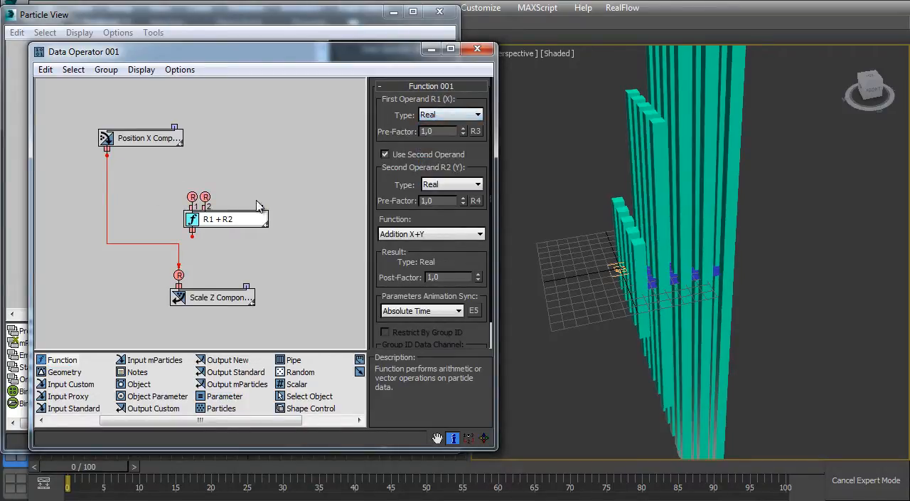
pyautogui.moveTo(218, 222); pyautogui.dragTo(202, 227)
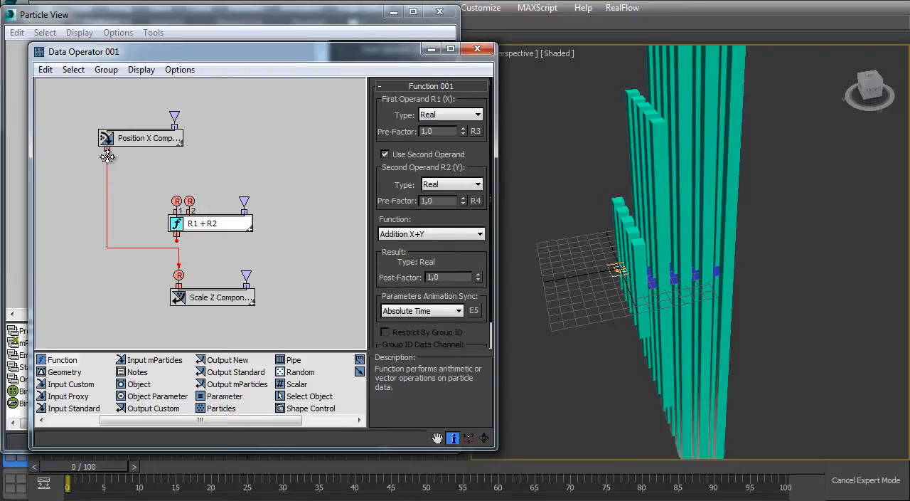
# Step: Connect Position X Component to the Function's first input and set its function to Division X/Y
pyautogui.moveTo(106, 155); pyautogui.dragTo(125, 167)
pyautogui.moveTo(165, 196); pyautogui.dragTo(176, 201)
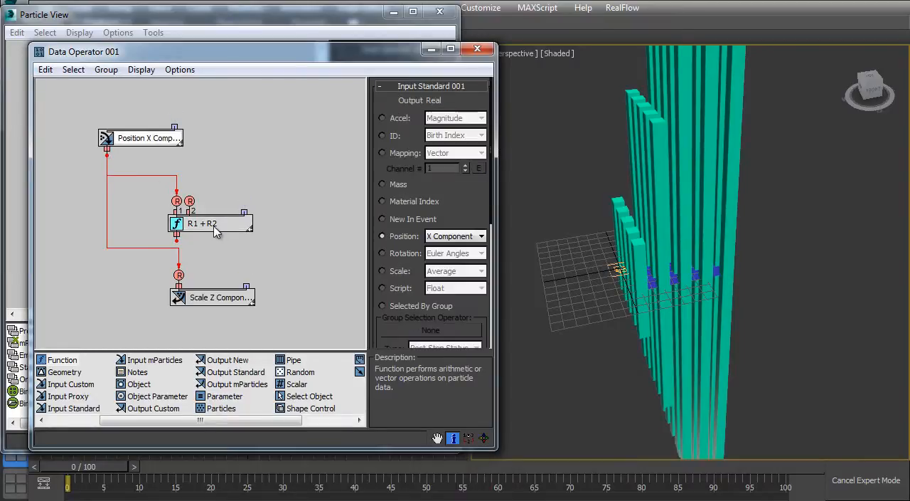
pyautogui.click(404, 239)
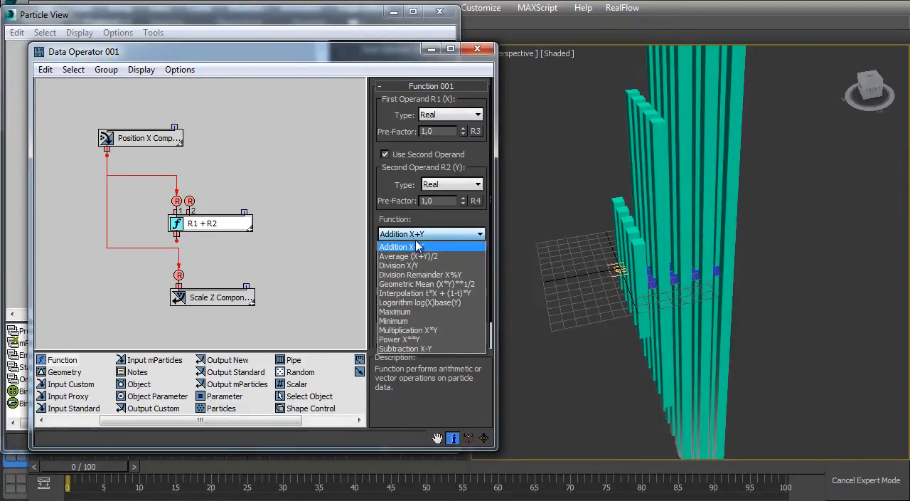
pyautogui.click(395, 269)
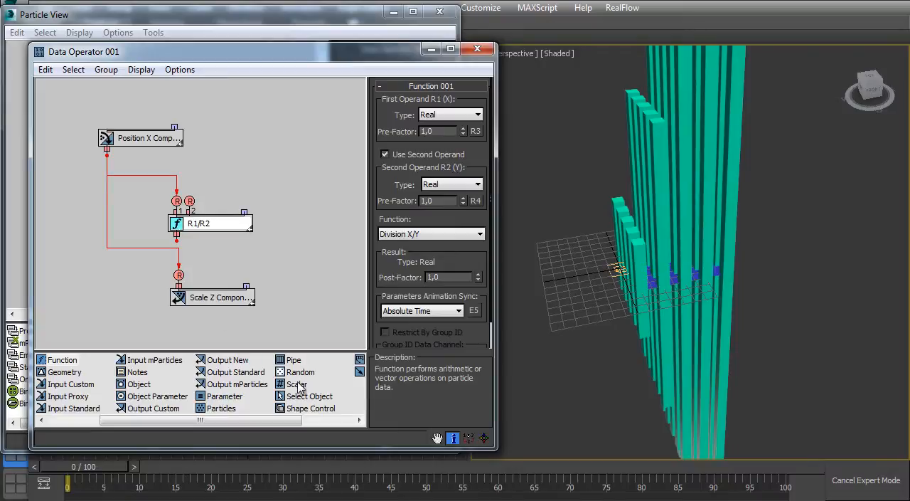
# Step: Add a Scalar operator beside Position X Component and connect it to the Function's second input
pyautogui.moveTo(295, 385); pyautogui.dragTo(268, 143)
pyautogui.click(268, 143)
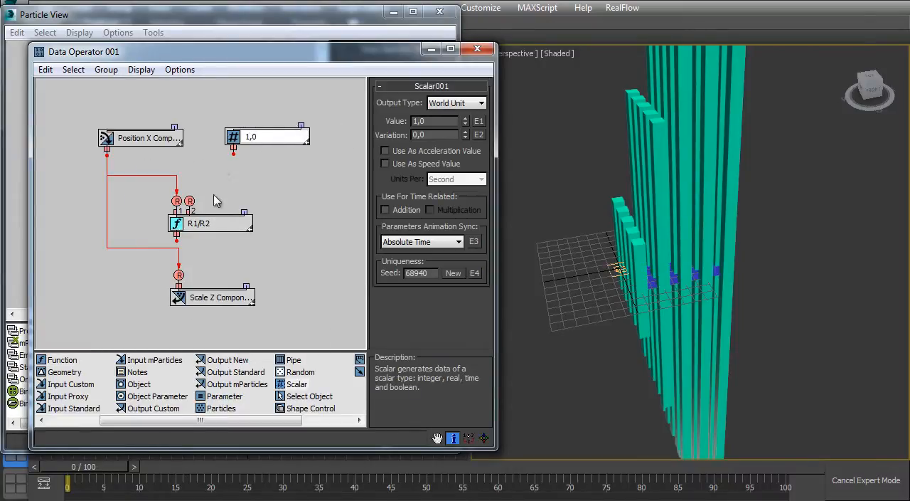
pyautogui.moveTo(202, 188); pyautogui.dragTo(190, 199)
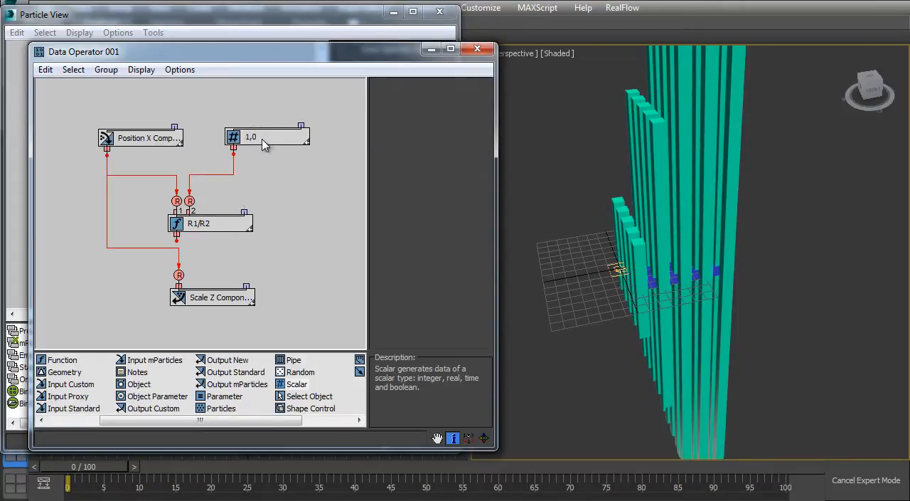
# Step: Set the Scalar's value to 2,0 and connect the R1/R2 Function's output to the Scale Z Component input
pyautogui.click(291, 134)
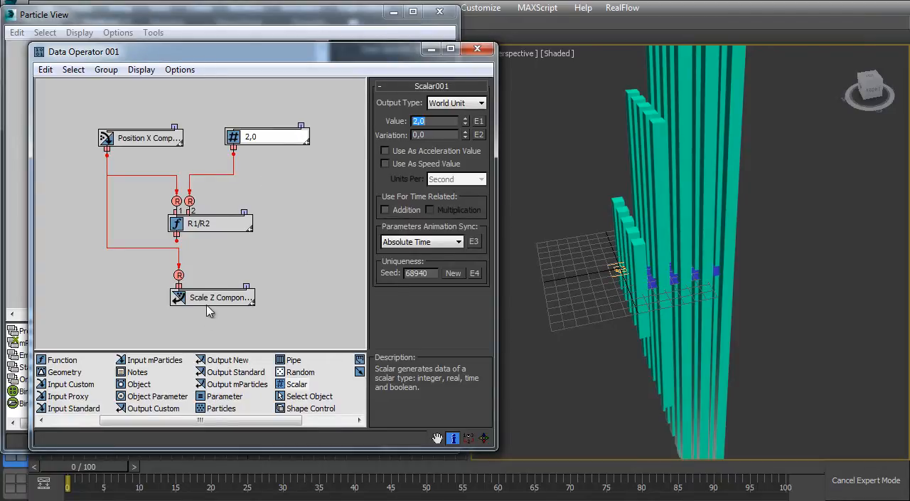
pyautogui.moveTo(209, 311); pyautogui.dragTo(193, 332)
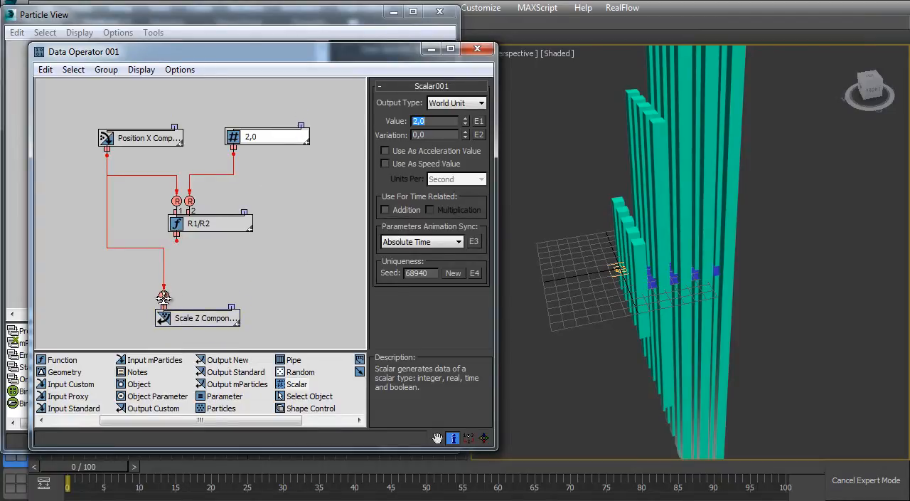
pyautogui.moveTo(177, 239); pyautogui.dragTo(164, 295)
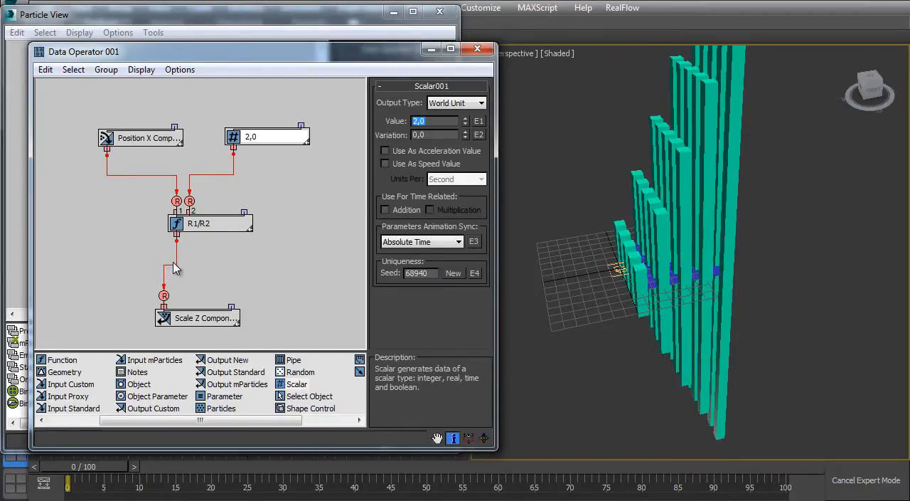
# Step: Cut the link between the R1/R2 Function and the Scale Z Component output and reconnect it, repeating this once
pyautogui.moveTo(173, 262); pyautogui.dragTo(171, 262, button='middle')
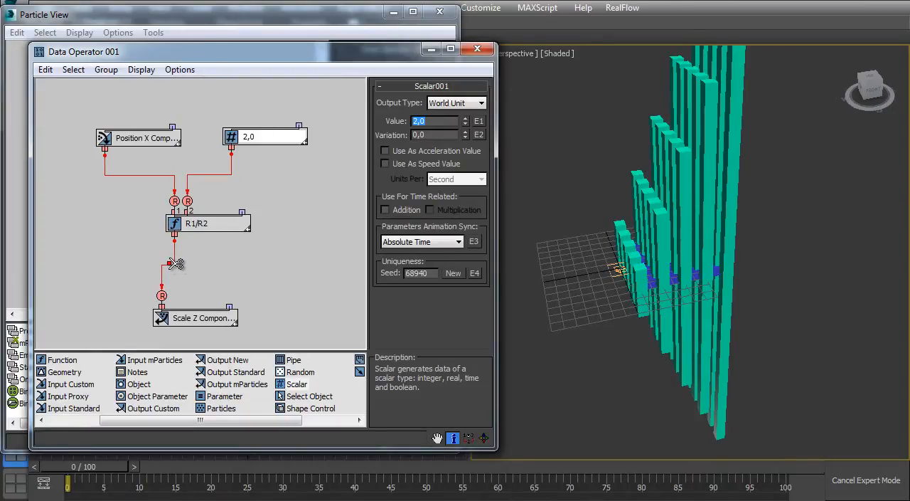
pyautogui.click(175, 267)
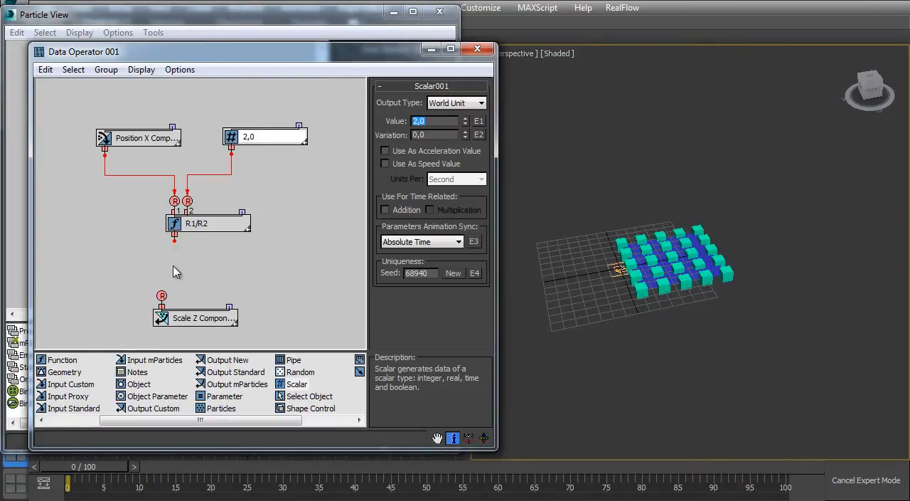
pyautogui.moveTo(174, 240); pyautogui.dragTo(162, 296)
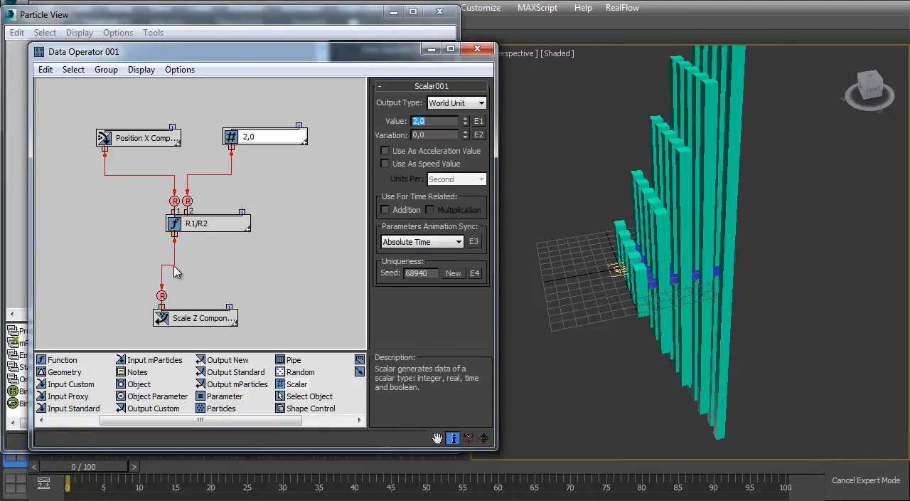
pyautogui.click(175, 269)
pyautogui.moveTo(174, 240); pyautogui.dragTo(162, 295)
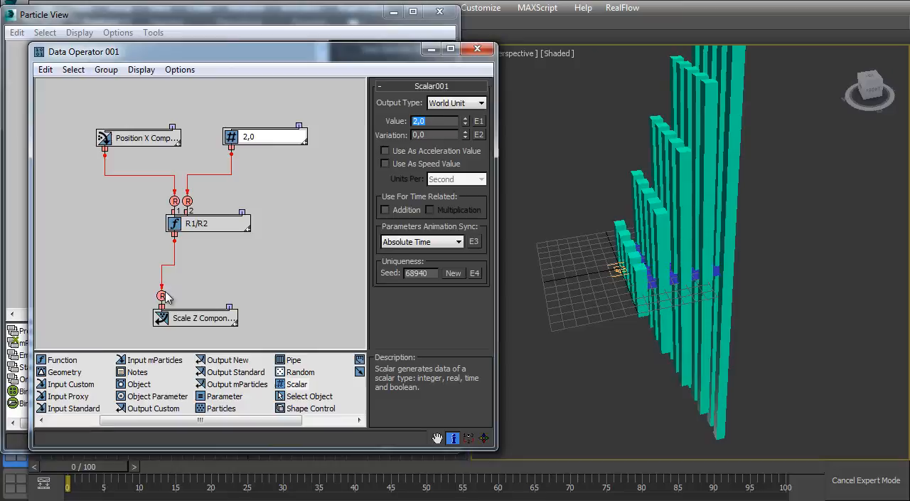
pyautogui.click(200, 225)
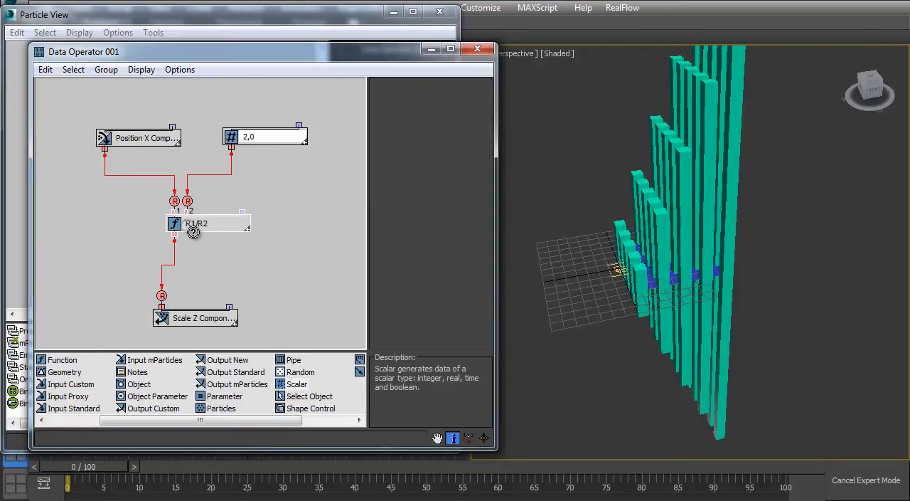
# Step: Set the Scalar operator's value to 6,57 to shorten the scaled cubes
pyautogui.click(257, 139)
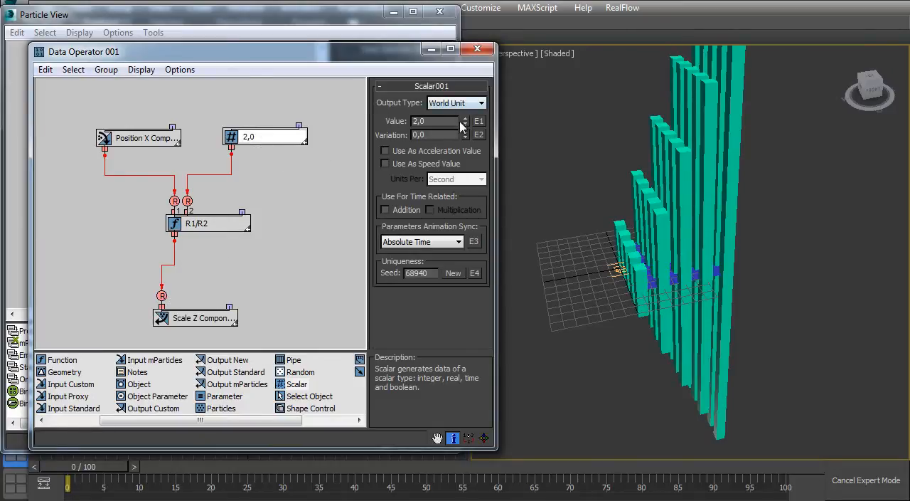
pyautogui.moveTo(460, 126); pyautogui.dragTo(473, 84)
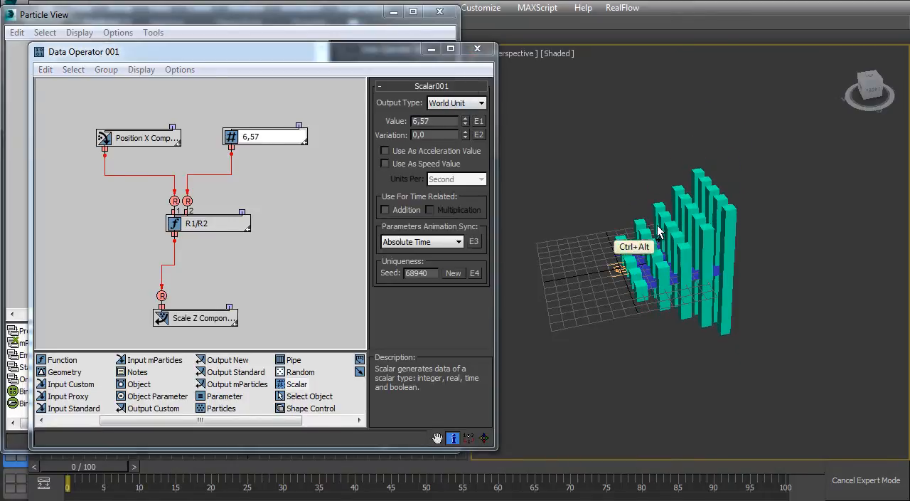
# Step: Rotate the plane carrying the cubes around its Z axis so its rows run diagonally to the grid
pyautogui.keyDown('ctrl'); pyautogui.keyDown('alt'); pyautogui.moveTo(658, 231); pyautogui.dragTo(653, 253, button='middle'); pyautogui.keyUp('alt'); pyautogui.keyUp('ctrl')
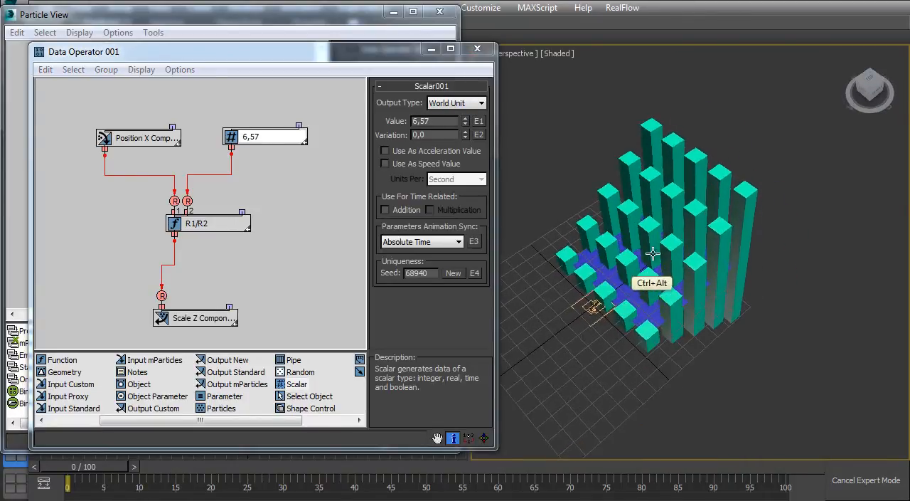
pyautogui.moveTo(670, 247)
pyautogui.mouseDown()
pyautogui.moveTo(752, 183)
pyautogui.moveTo(657, 257)
pyautogui.moveTo(544, 323)
pyautogui.moveTo(713, 210)
pyautogui.moveTo(672, 241)
pyautogui.mouseUp()
pyautogui.keyDown('alt'); pyautogui.moveTo(672, 242); pyautogui.dragTo(654, 257, button='middle'); pyautogui.keyUp('alt')
pyautogui.press('r')
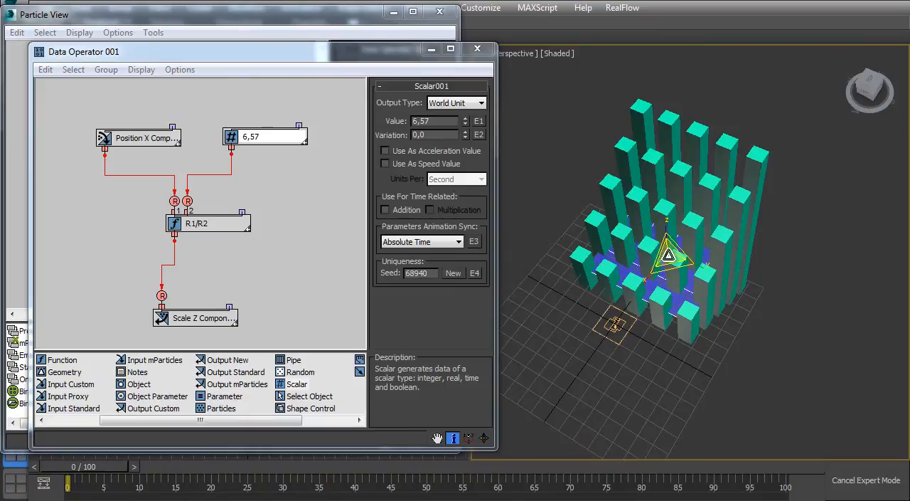
pyautogui.moveTo(660, 276); pyautogui.dragTo(610, 243)
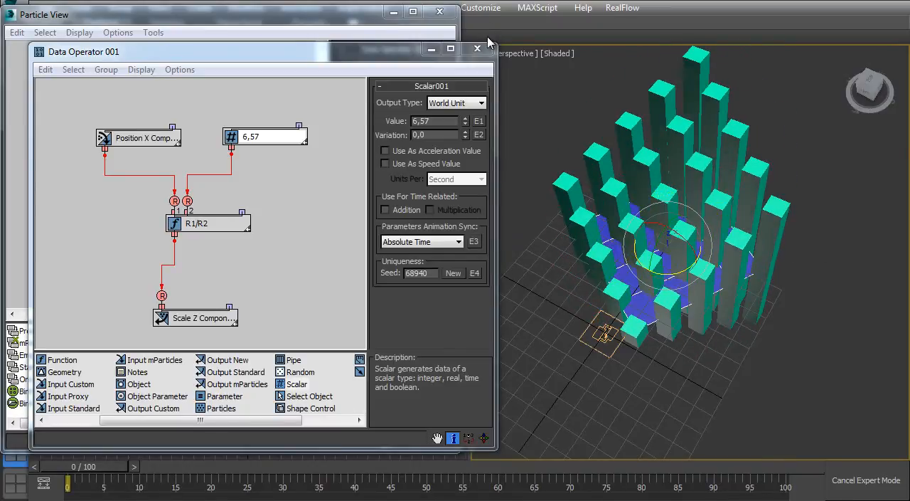
# Step: Close the Data Operator 001 data flow editor and examine the cubes' heights across the rotated plane
pyautogui.click(480, 51)
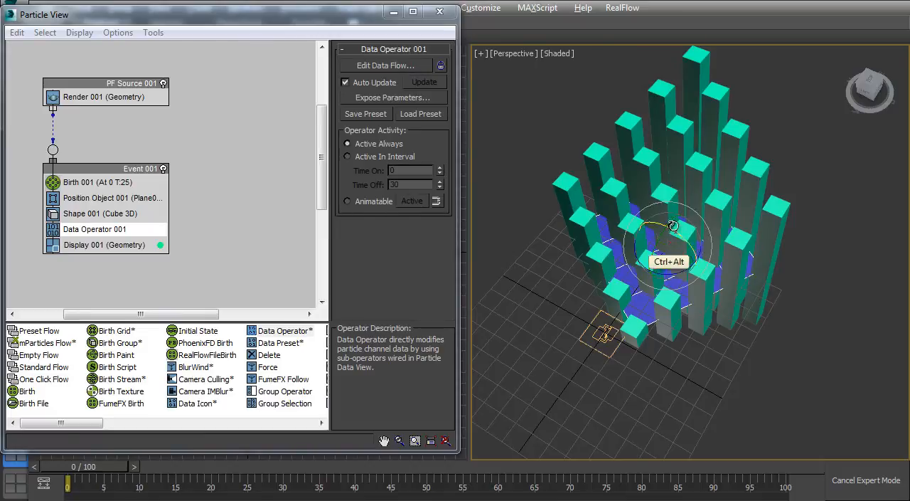
pyautogui.keyDown('alt'); pyautogui.moveTo(679, 253); pyautogui.dragTo(690, 192, button='middle'); pyautogui.keyUp('alt')
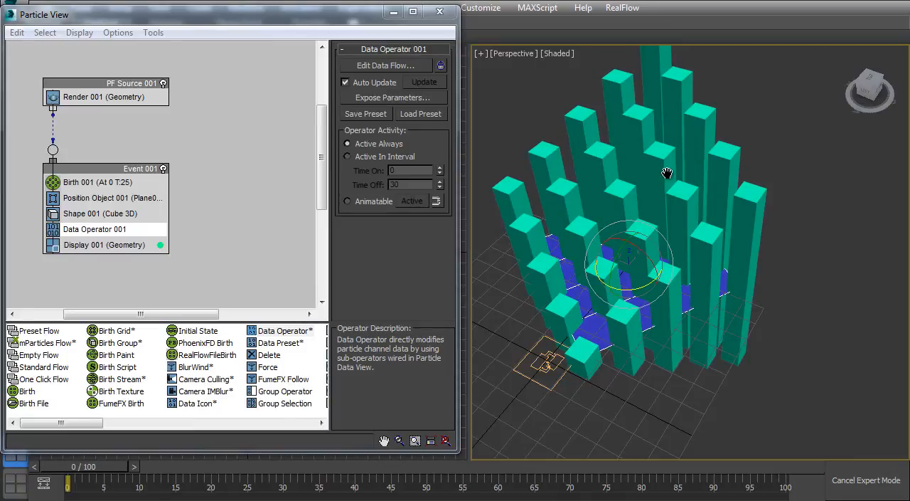
pyautogui.moveTo(667, 174); pyautogui.dragTo(694, 183, button='middle')
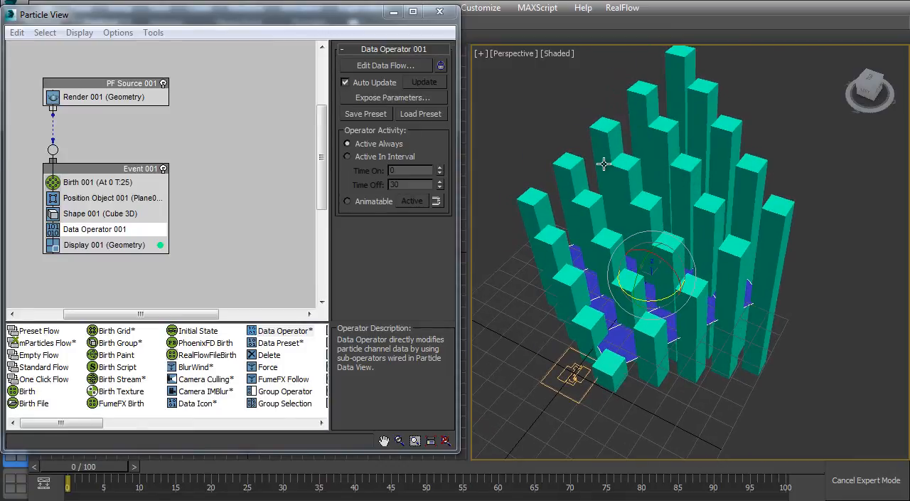
pyautogui.keyDown('alt'); pyautogui.moveTo(632, 229); pyautogui.dragTo(575, 284, button='middle'); pyautogui.keyUp('alt')
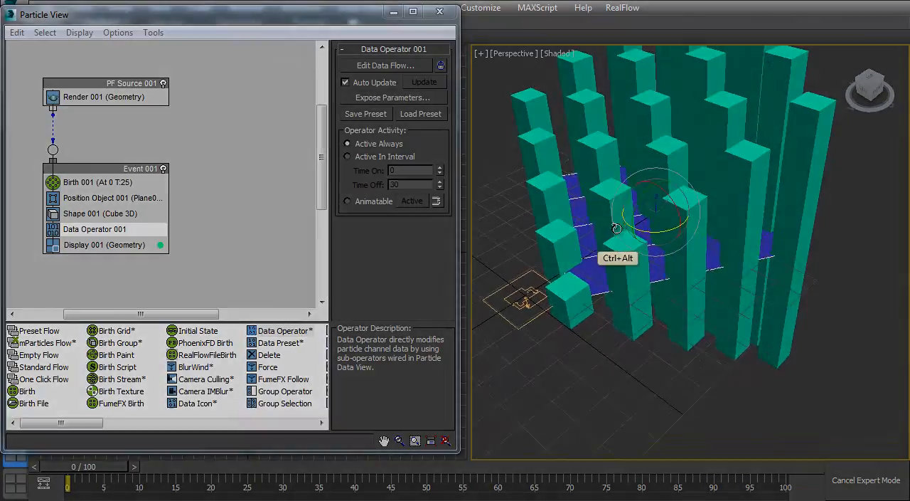